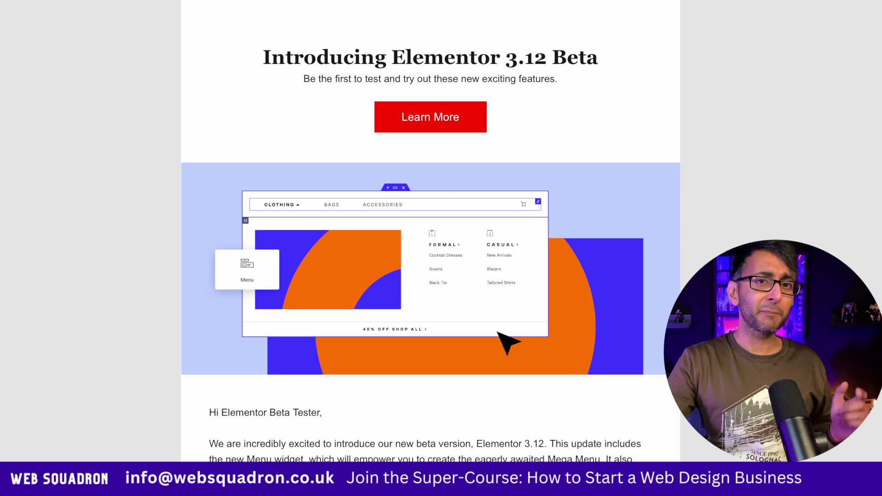
- Scroll through the Elementor 3.12 beta announcement email
scroll(430, 248, "down", 8)
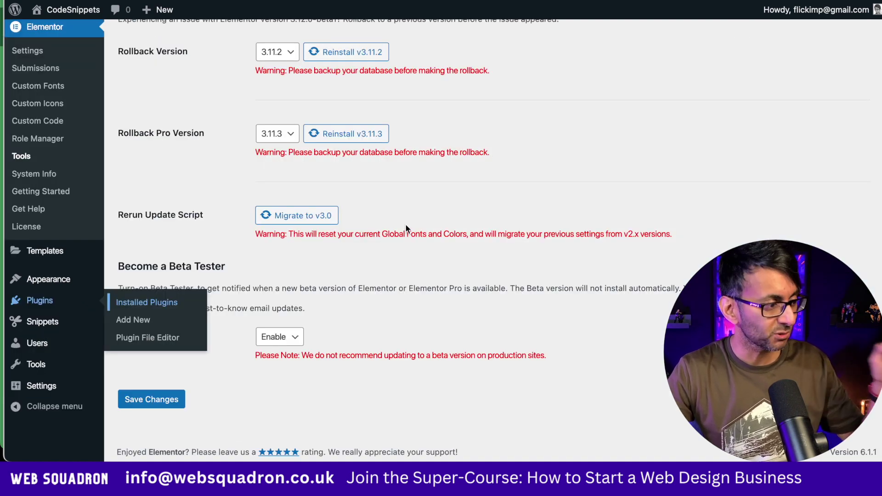
- Review Elementor Tools: Beta Tester set to Enable, rollback versions 3.11.2 and Pro 3.11.3
scroll(318, 190, "up", 4)
scroll(321, 191, "down", 3)
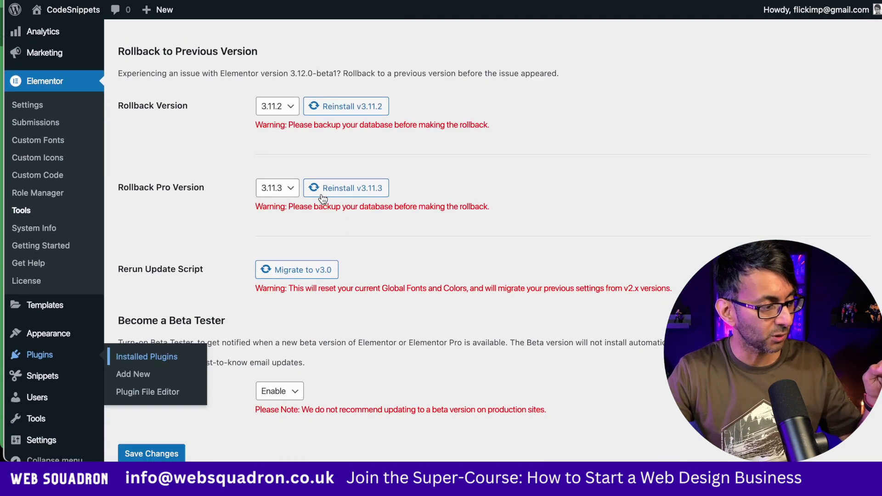
scroll(277, 303, "down", 2)
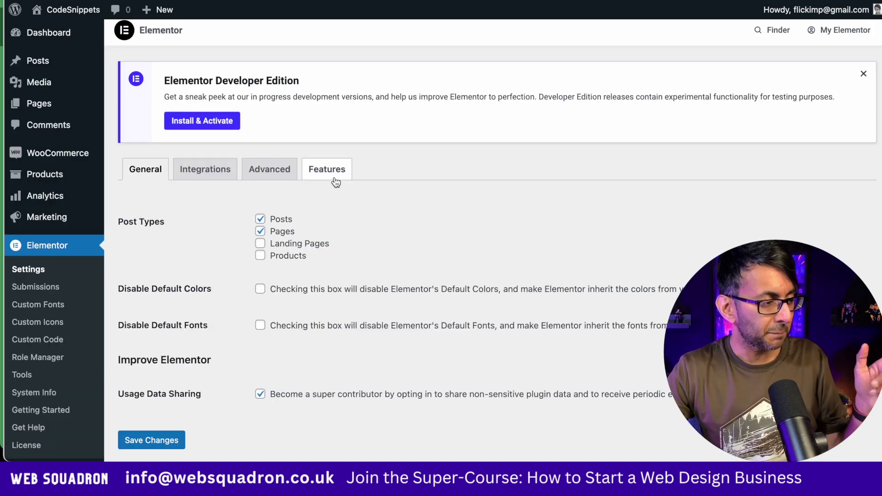
- Open Elementor's Features settings and confirm Flexbox Container, Nested Elements and Menu are Active
left_click(336, 182)
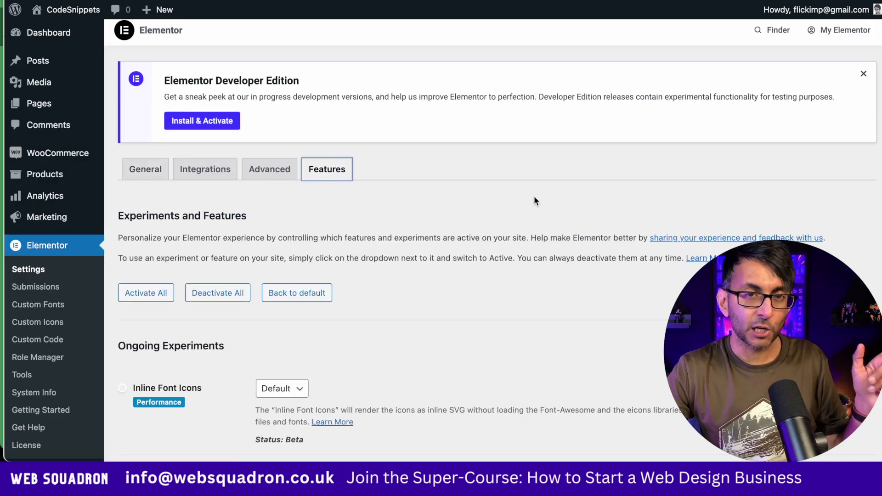
scroll(535, 254, "down", 8)
scroll(536, 254, "up", 3)
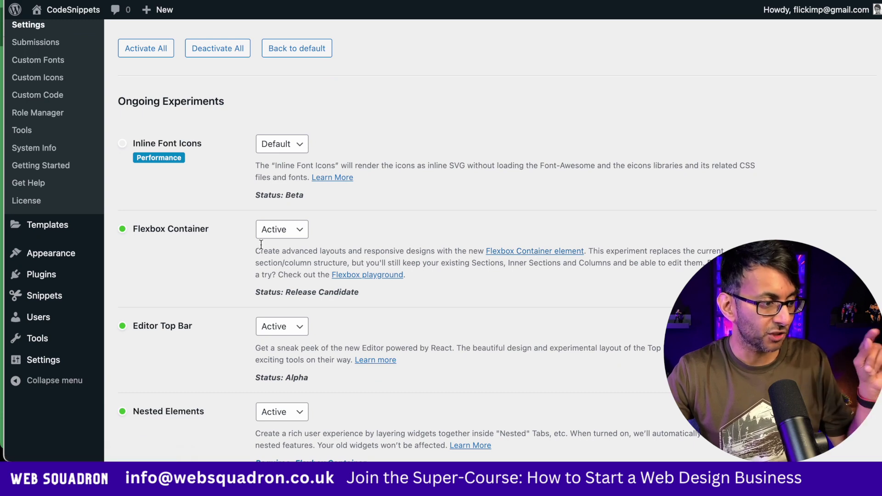
scroll(267, 242, "down", 3)
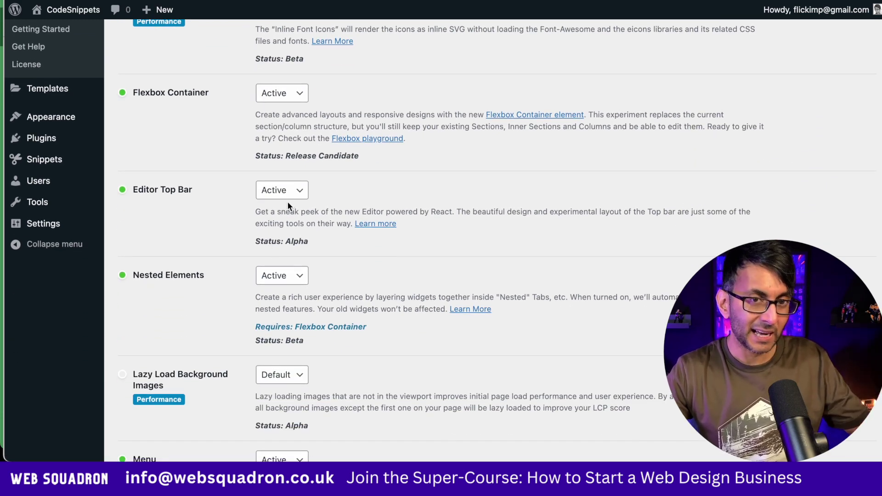
scroll(304, 271, "down", 3)
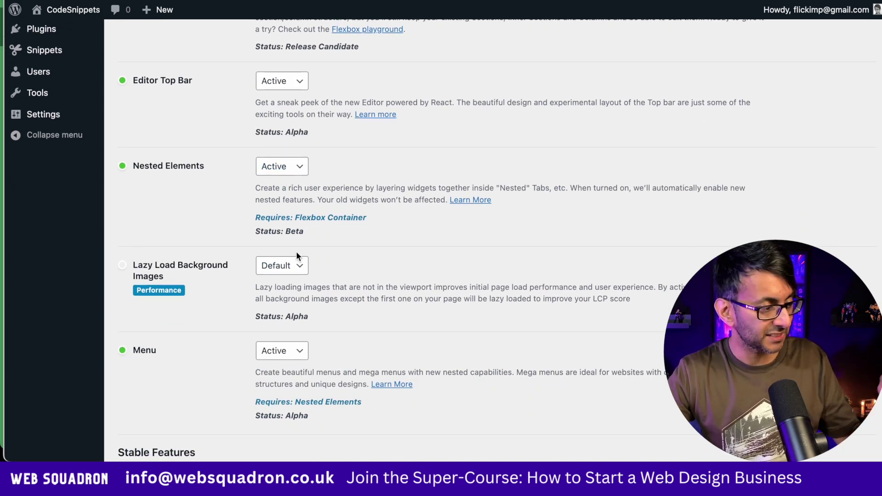
scroll(297, 253, "down", 2)
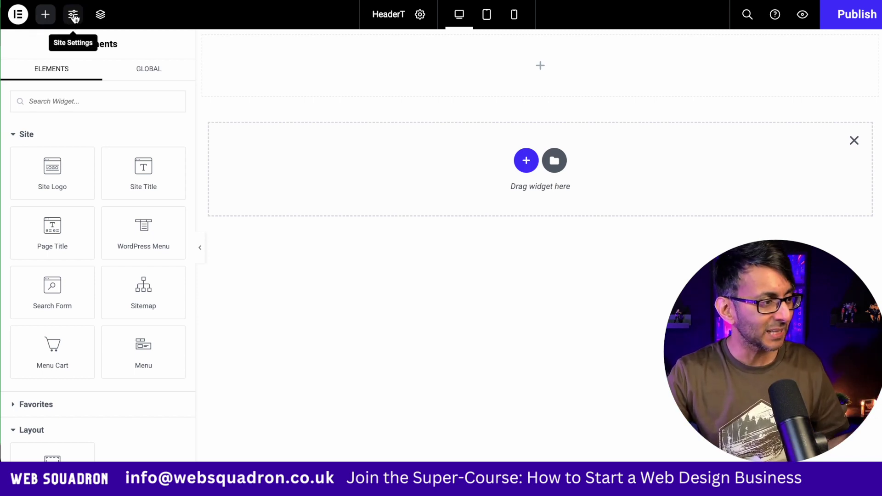
- Check the Structure navigator, then show HeaderT's settings: title, Published status, div HTML tag
left_click(100, 15)
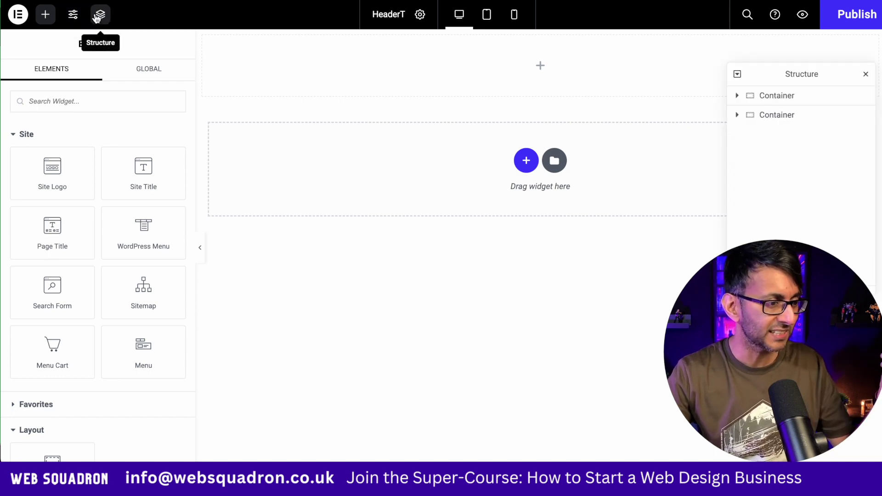
left_click(100, 14)
left_click(387, 17)
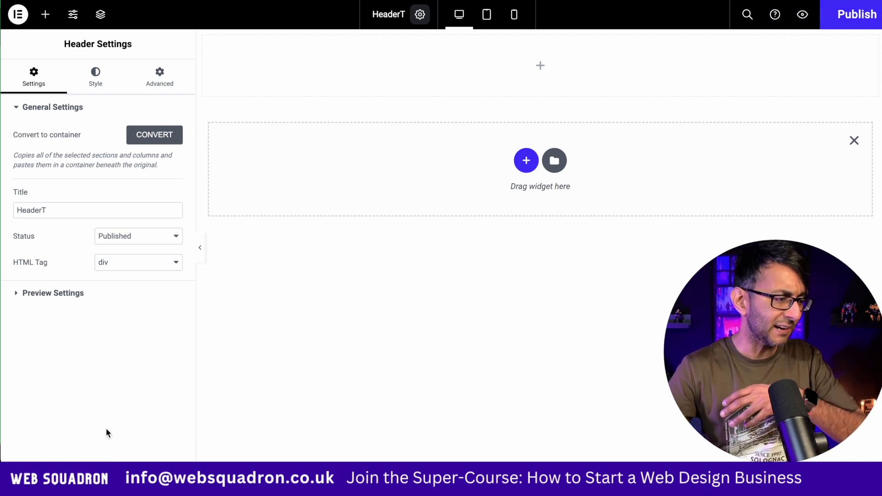
- Bring up the editor's User Preferences from the main menu
left_click(472, 219)
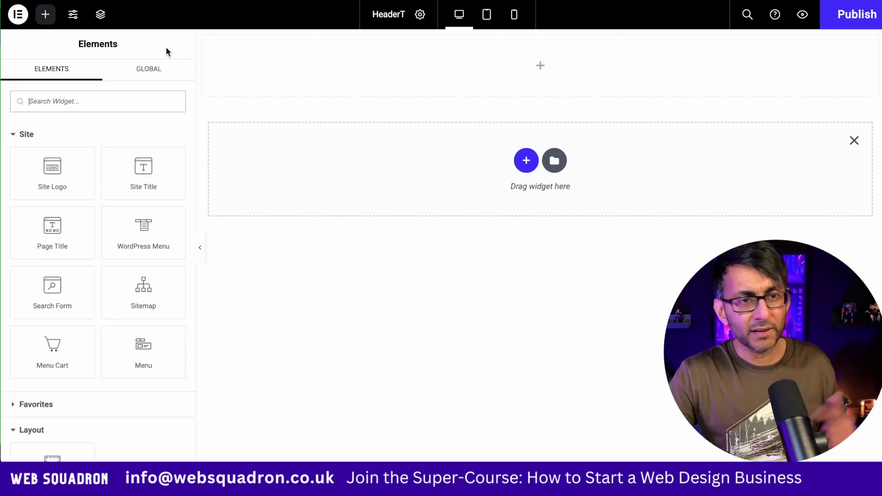
left_click(17, 16)
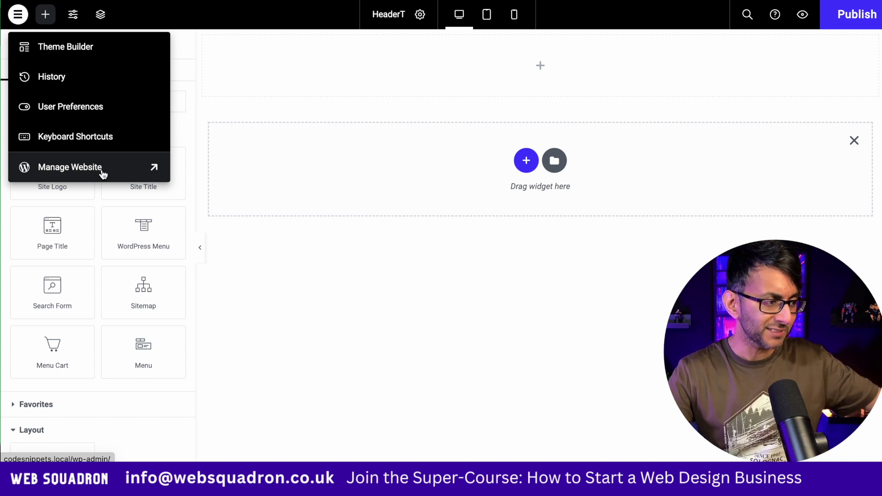
left_click(113, 109)
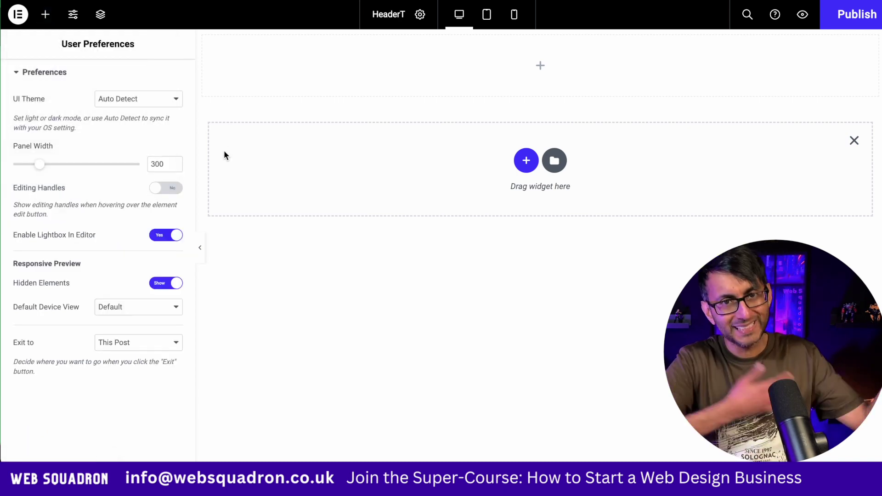
- Return to the widget list and make the side panel slightly wider
left_click(45, 15)
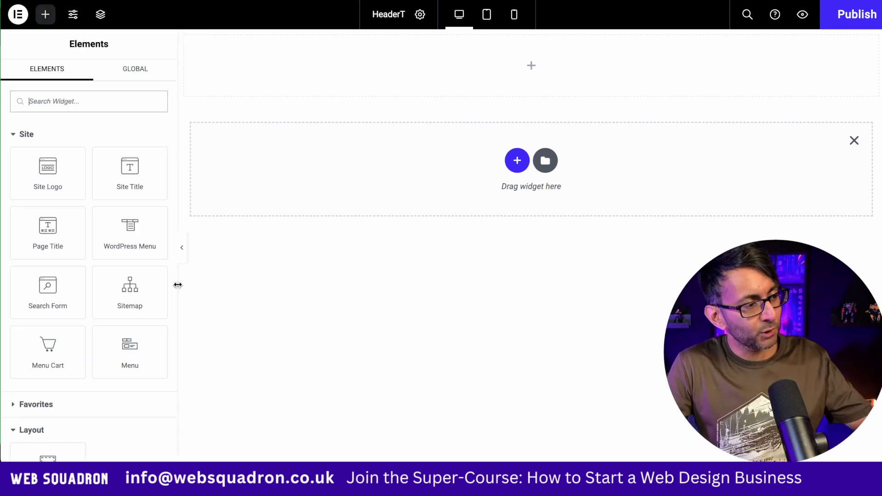
left_click_drag(178, 285, 216, 282)
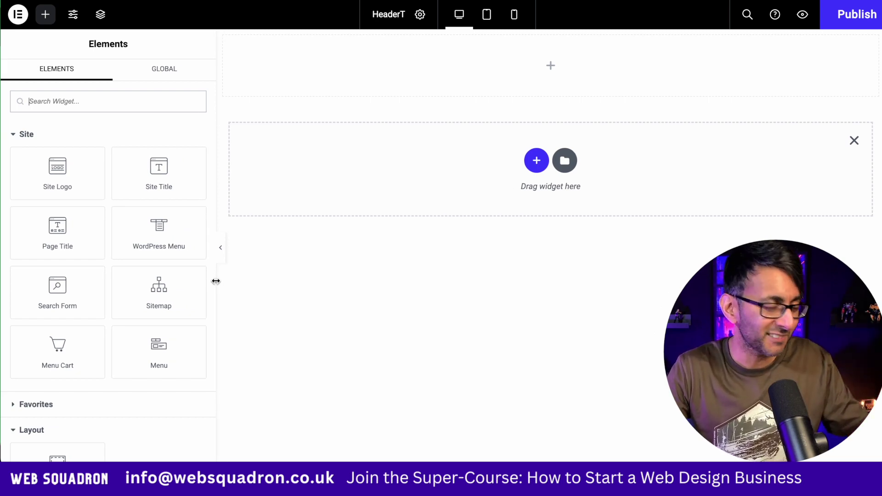
mouse_move(214, 280)
left_mouse_down()
mouse_move(193, 280)
mouse_move(215, 285)
left_mouse_up()
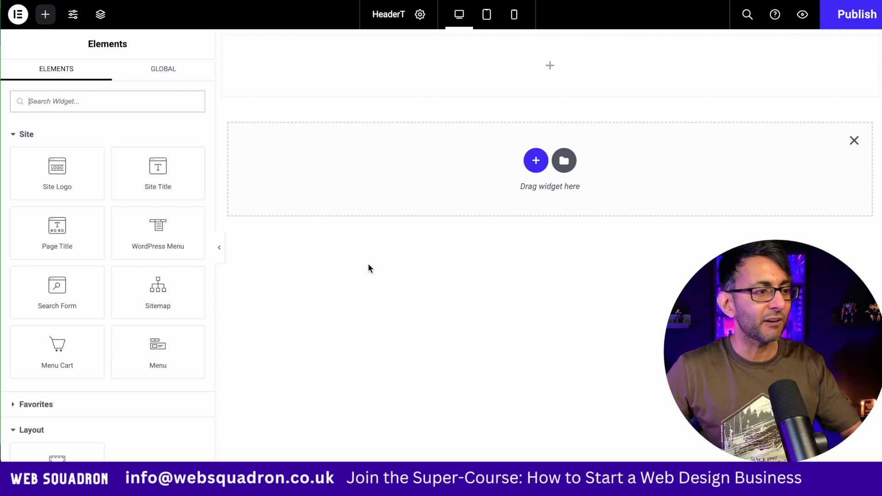
- Find the Menu widget, place it in the header's top container, and delete Item #2
mouse_move(435, 88)
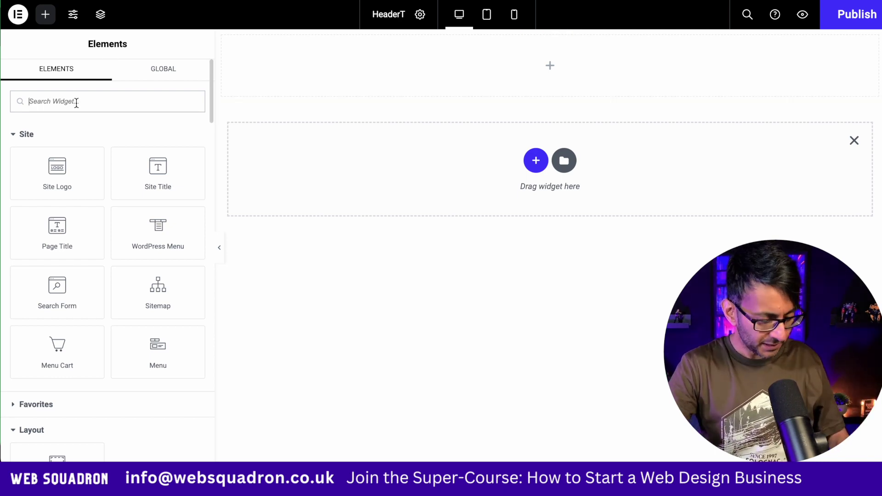
type("mnu")
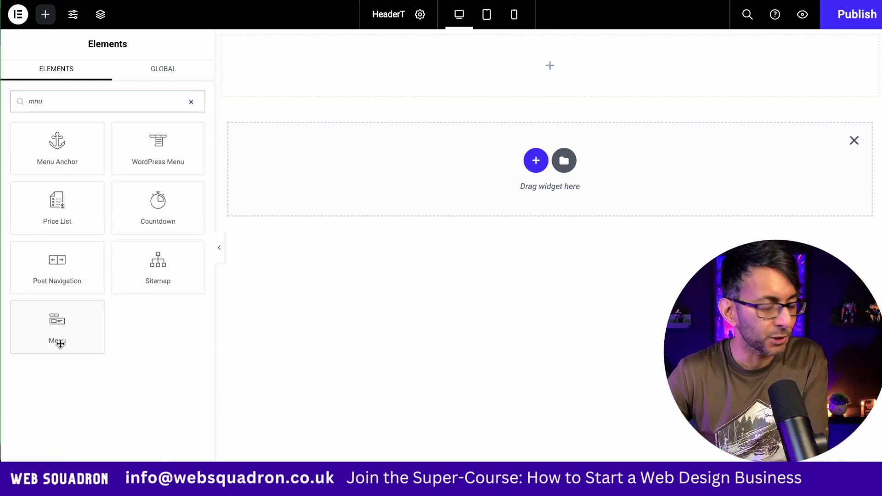
left_click_drag(59, 340, 446, 85)
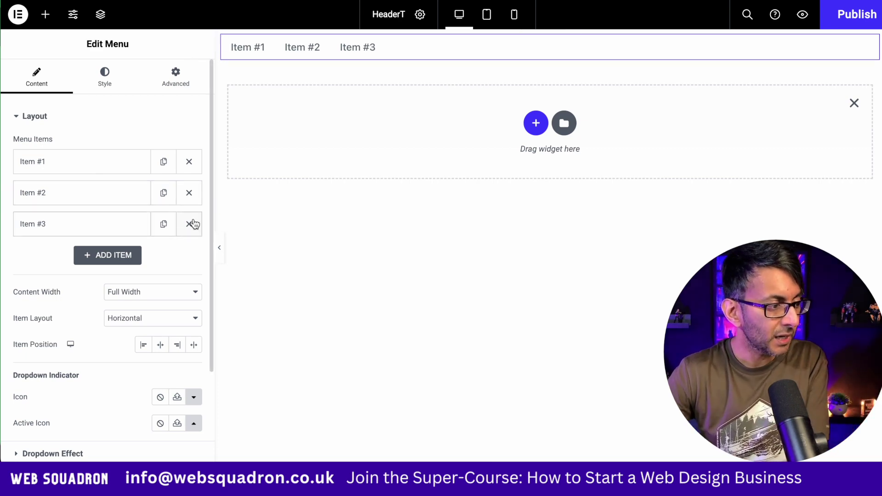
left_click(189, 195)
- Delete Item #3 and rename Item #1 to 'Home'
left_click(189, 193)
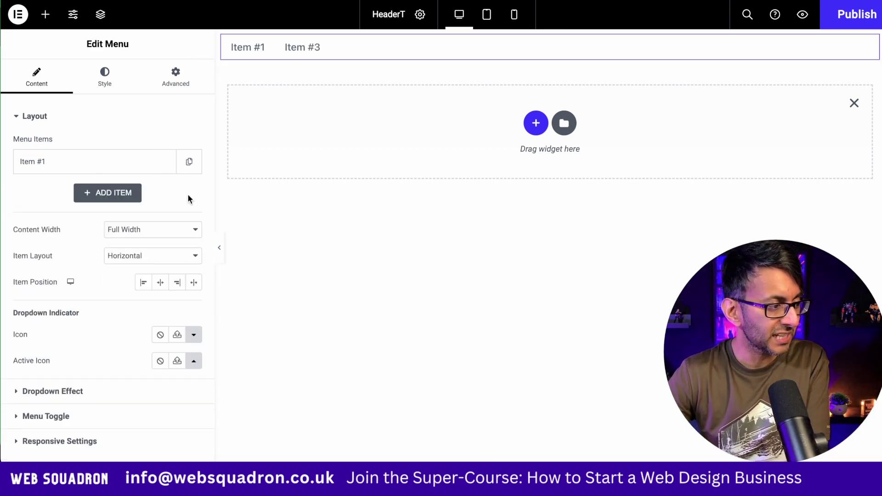
left_click(95, 162)
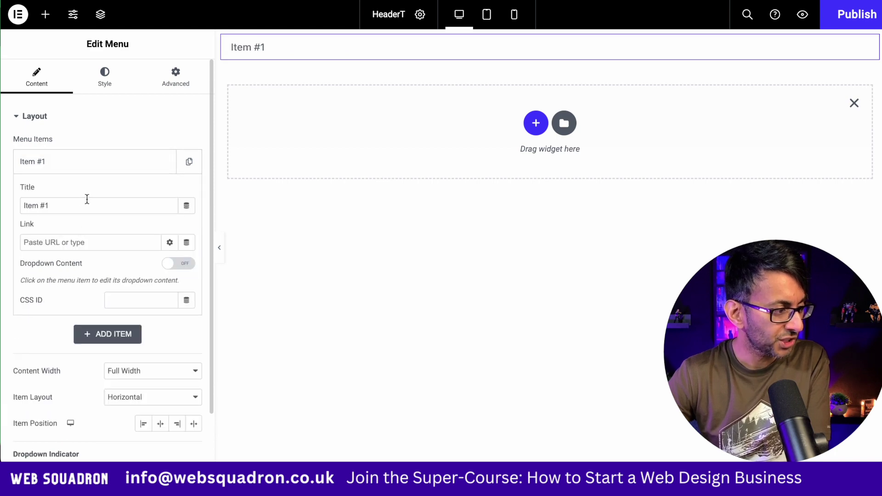
left_click_drag(87, 205, 4, 201)
type("Home")
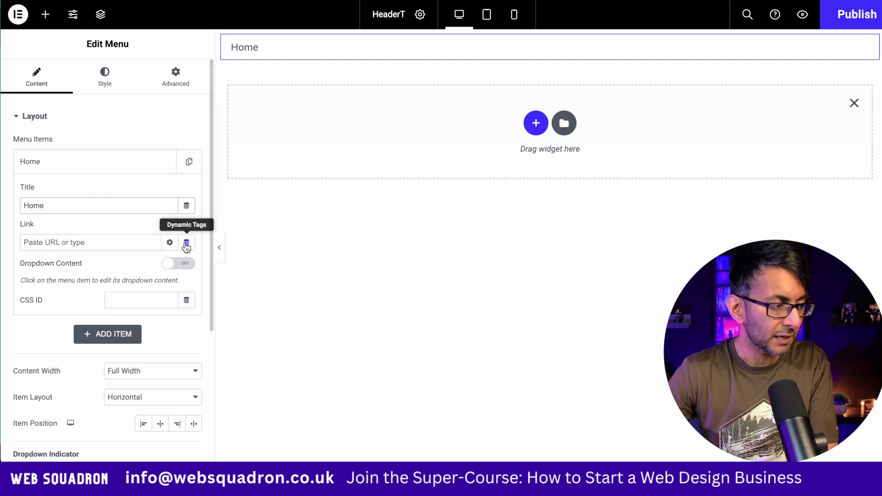
- Link the Home item to the Home page via a dynamic Internal URL of type Content
left_click(186, 243)
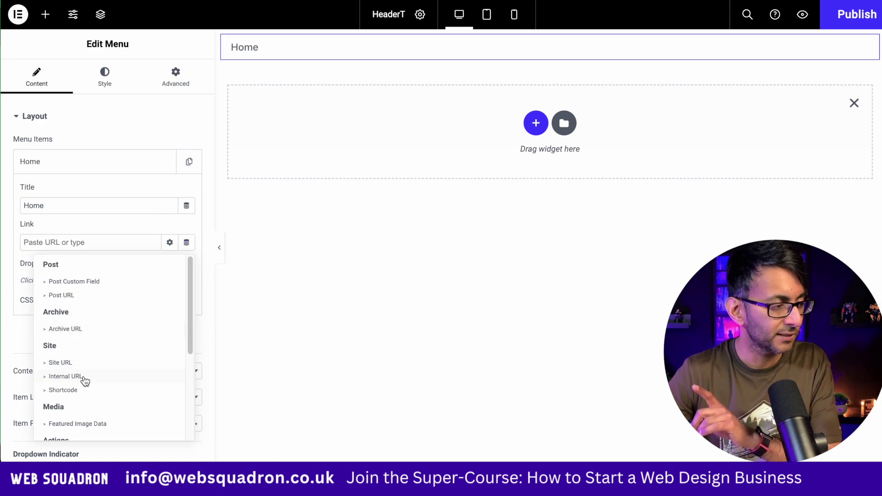
left_click(66, 376)
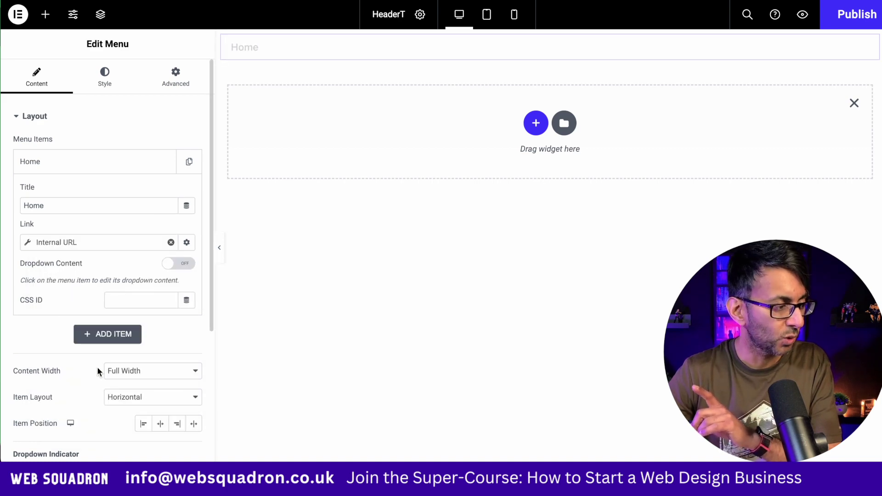
left_click(27, 243)
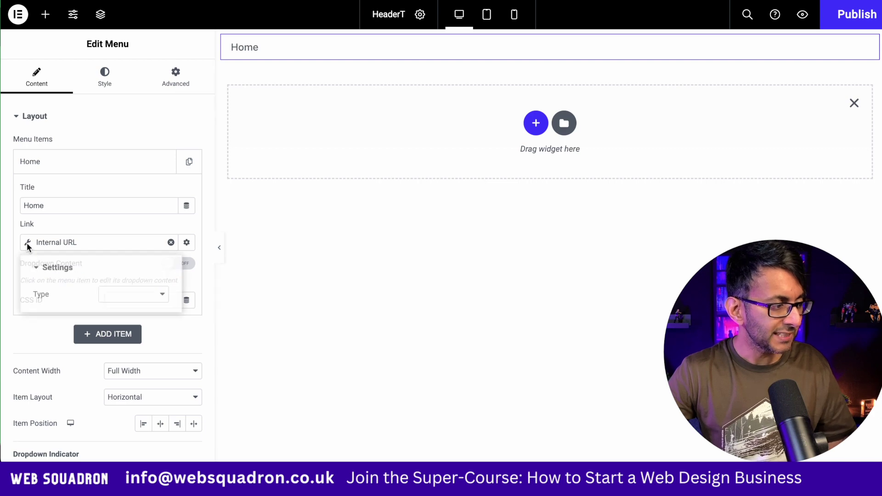
left_click(138, 297)
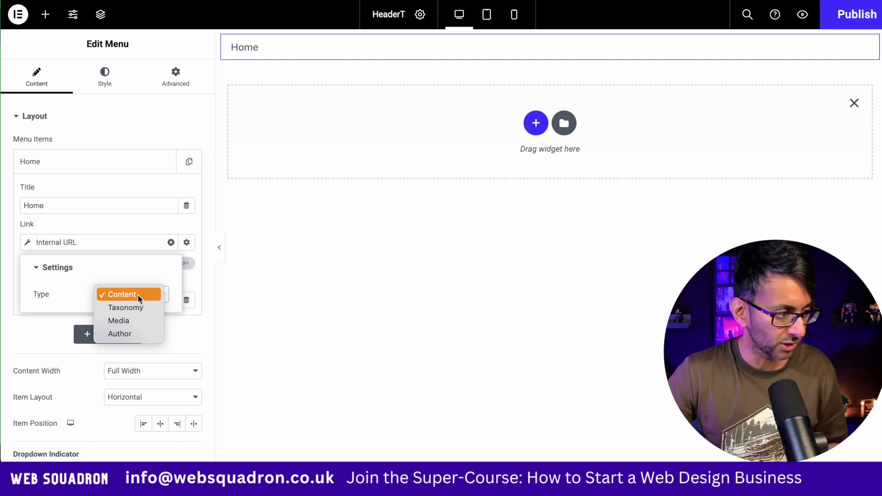
left_click(138, 296)
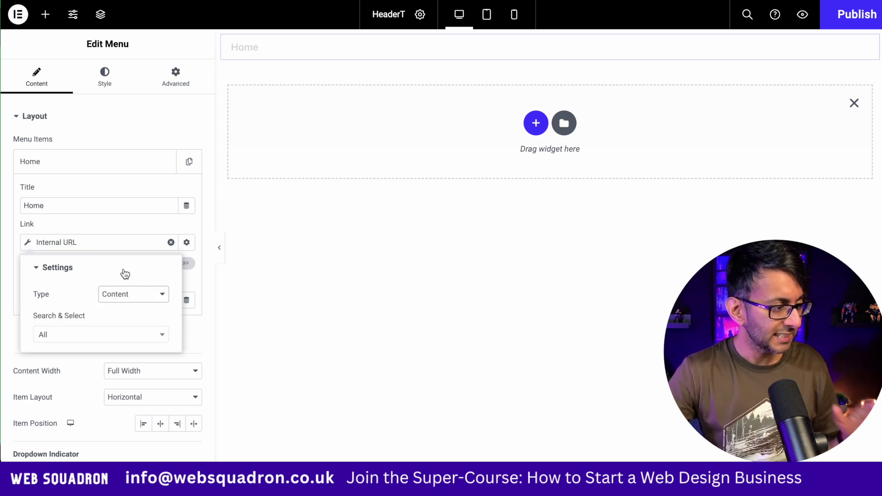
left_click(116, 340)
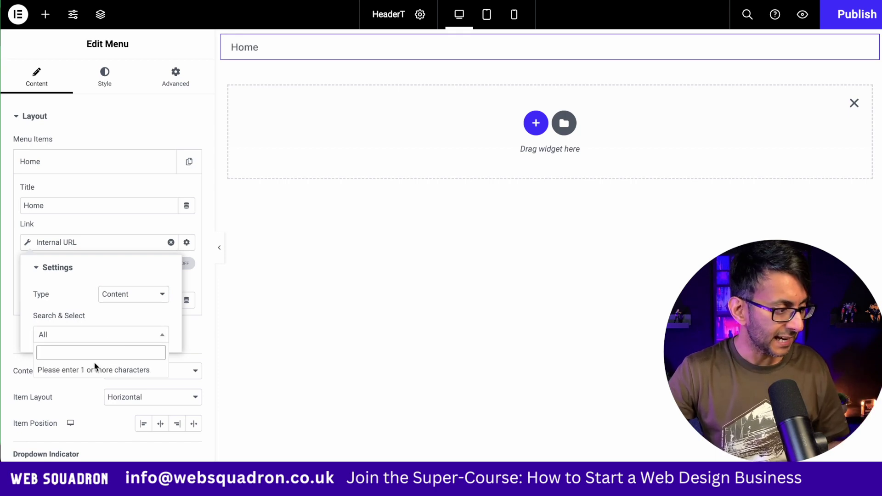
type("home")
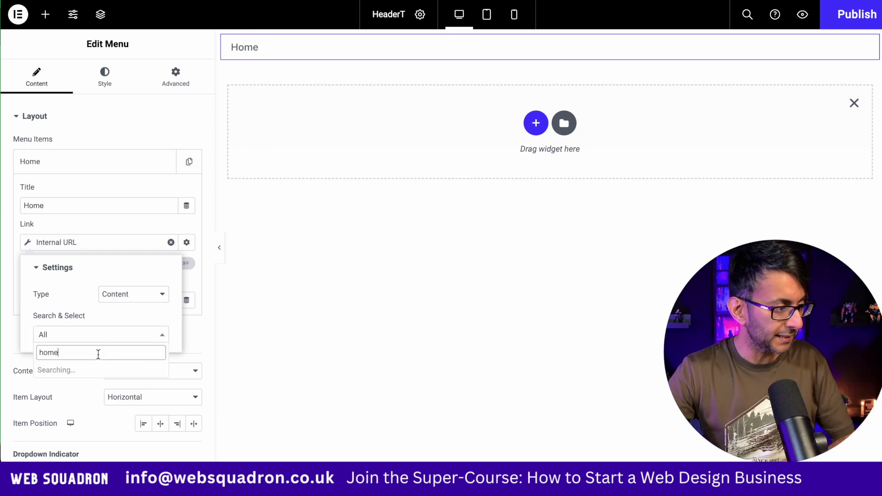
left_click(72, 372)
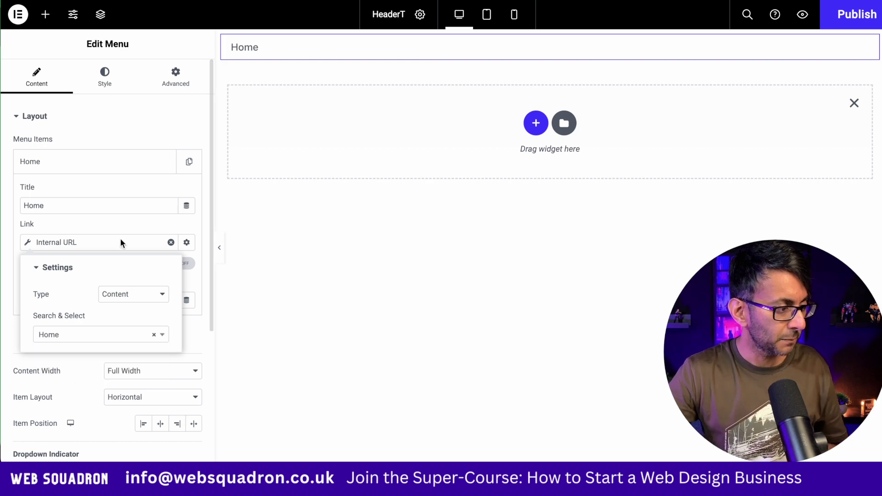
left_click(104, 129)
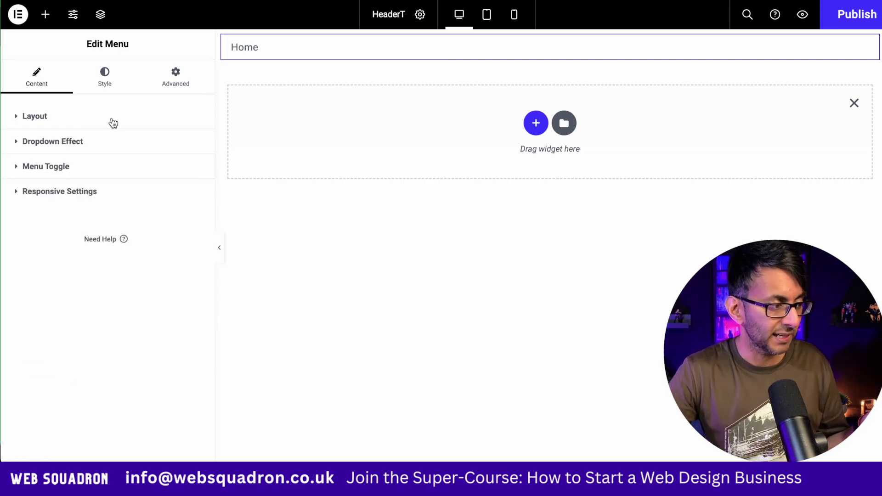
left_click(114, 121)
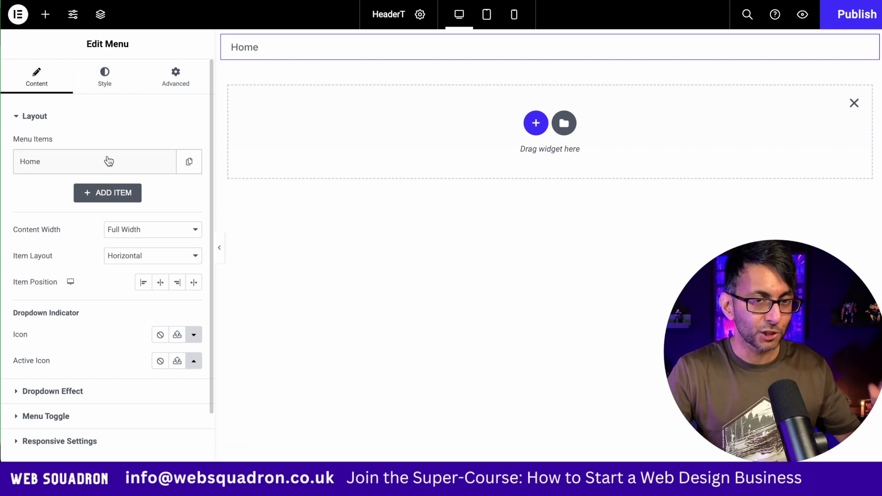
- Duplicate the Home item and retitle the copy 'Shop'
left_click(189, 164)
left_click(82, 193)
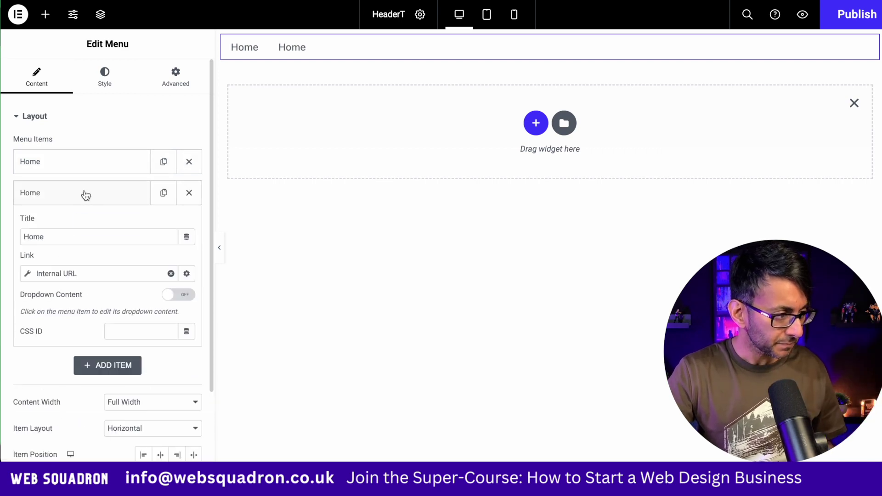
double_click(68, 237)
type("Shop")
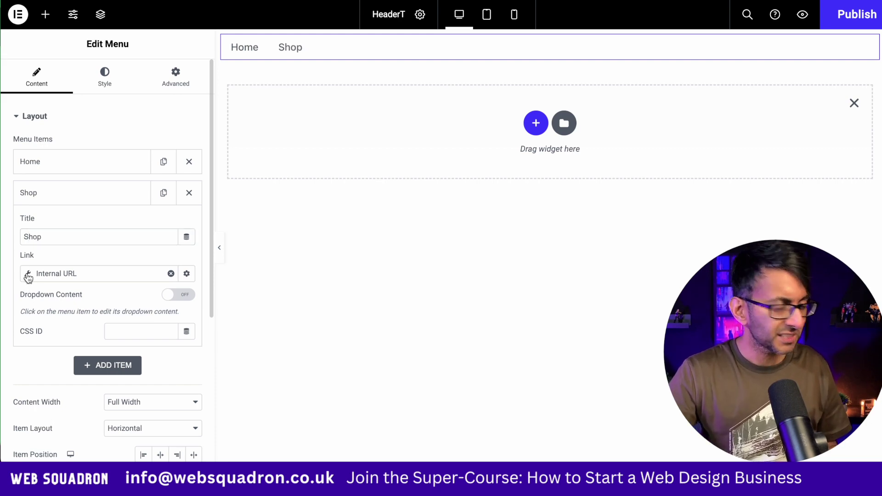
- Link the Shop item to the Shop page and switch on its Dropdown Content
left_click(26, 273)
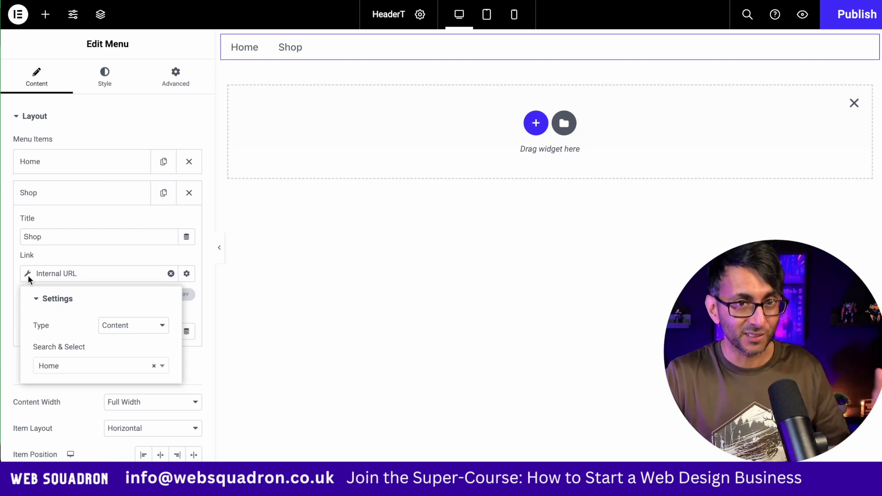
left_click(89, 368)
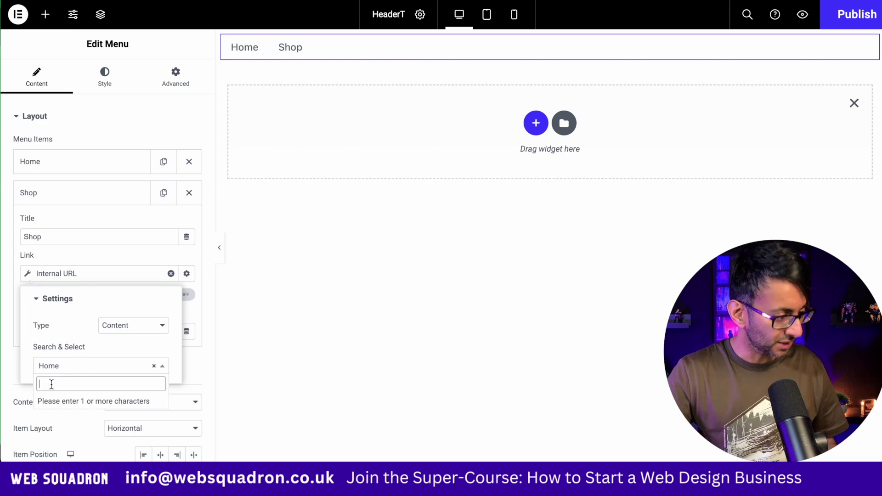
type("shop")
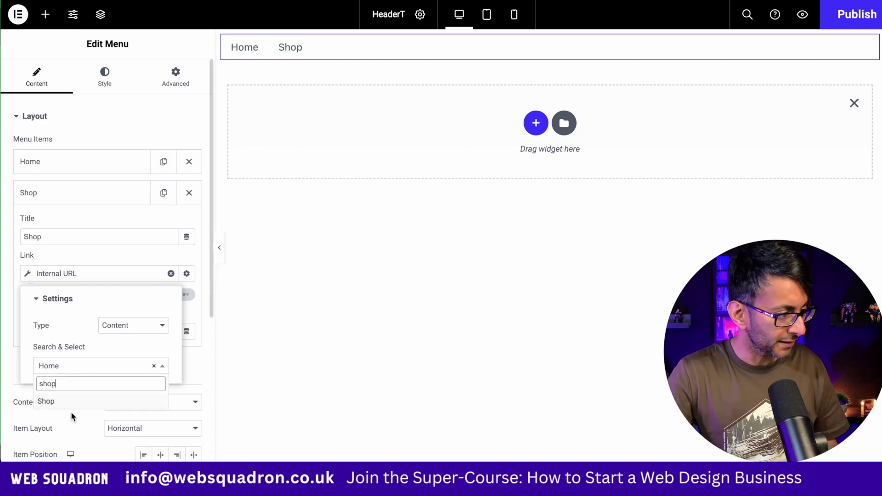
left_click(69, 401)
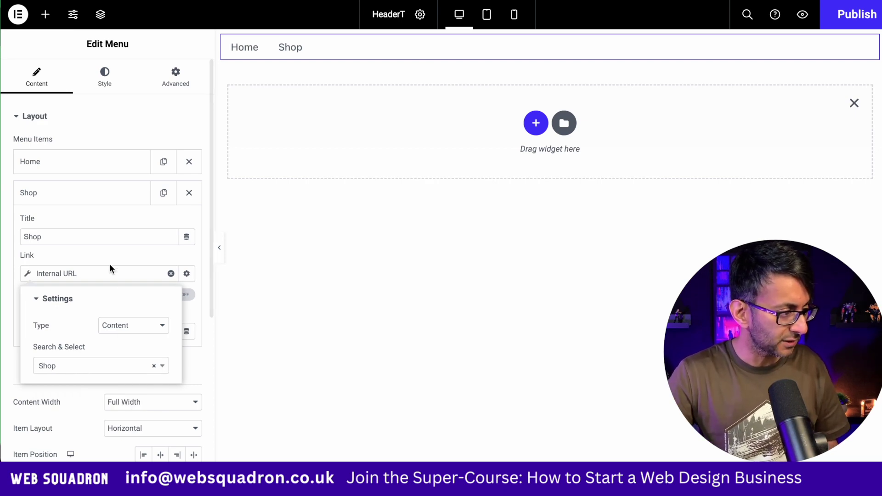
left_click(73, 217)
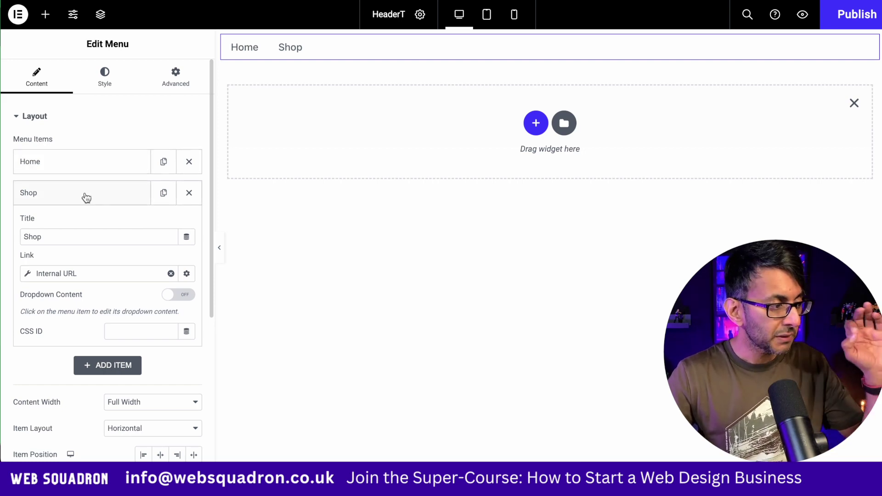
left_click(183, 296)
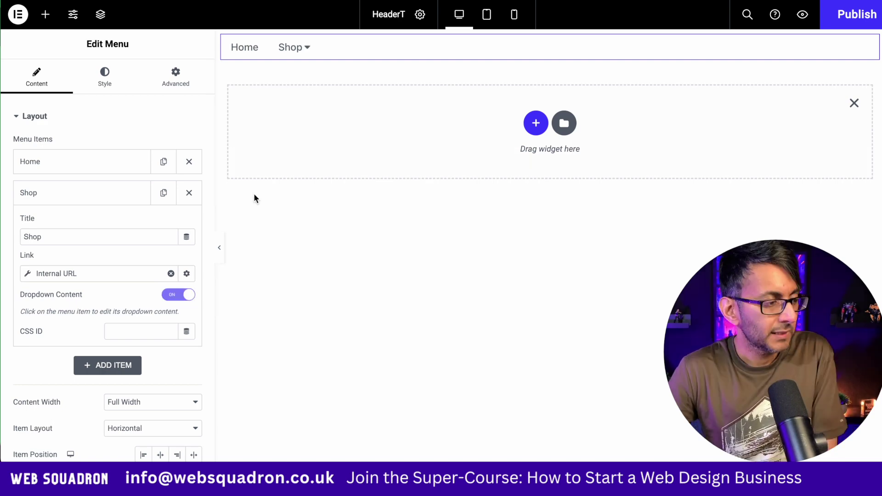
- Inside Shop's dropdown, add a structure of one left column beside two stacked boxes
left_click(307, 48)
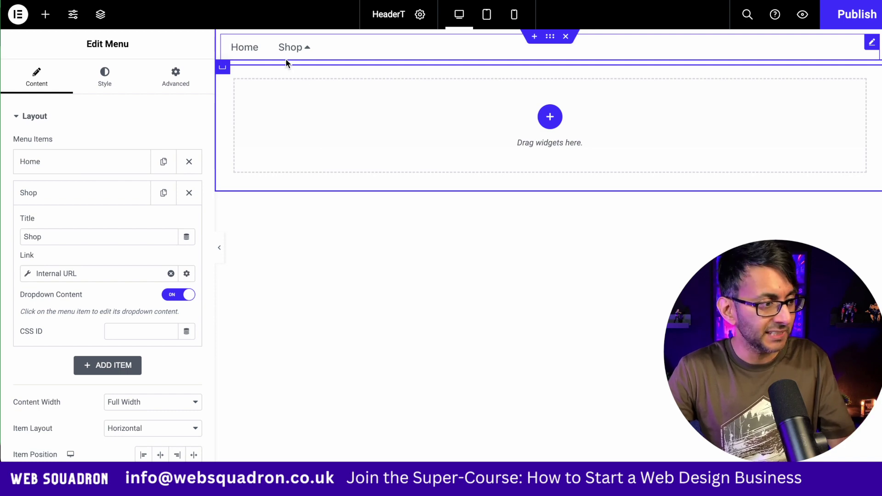
left_click(306, 48)
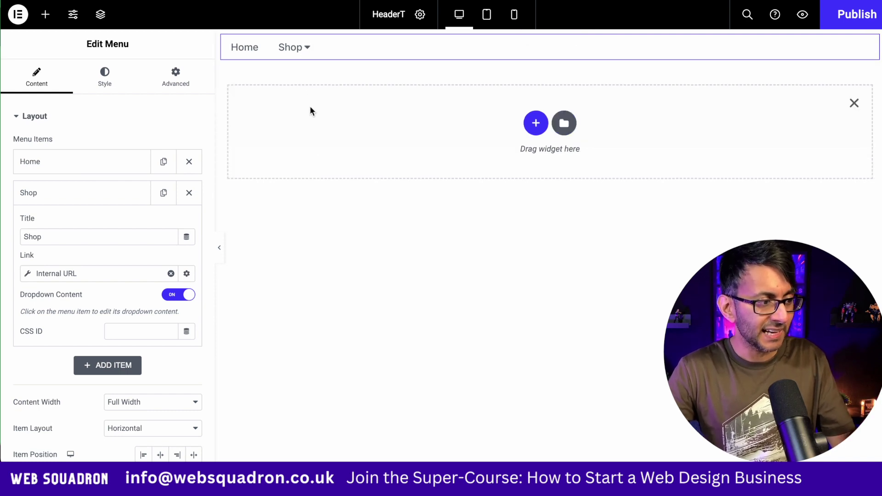
left_click(307, 49)
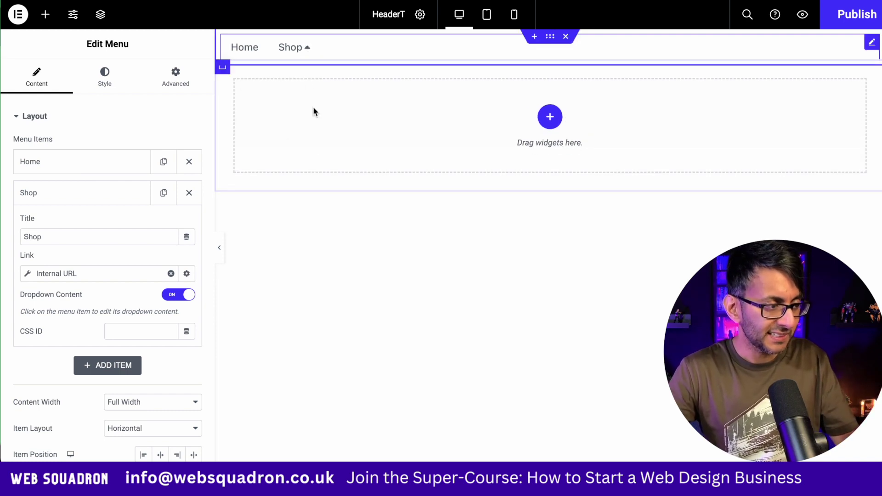
left_click(552, 118)
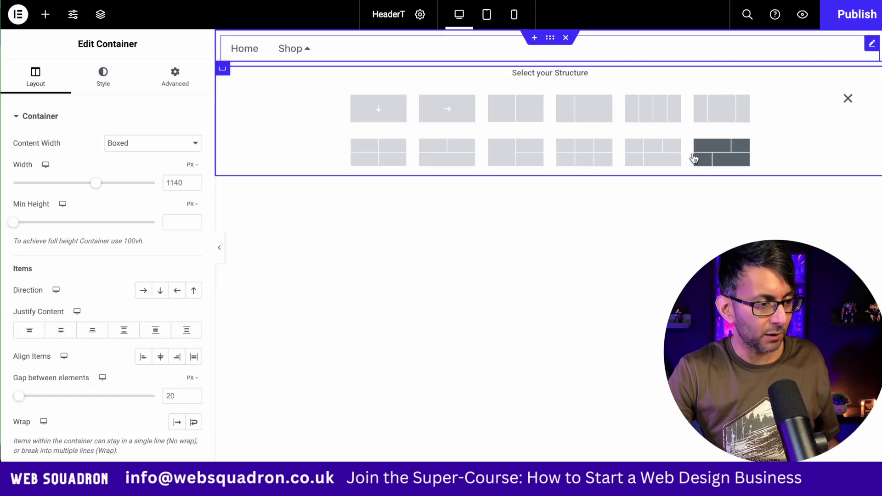
left_click(517, 156)
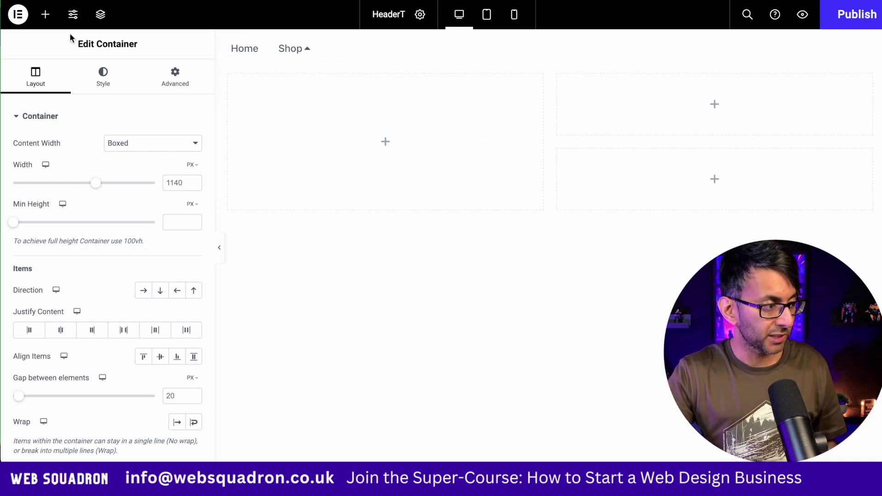
left_click(45, 17)
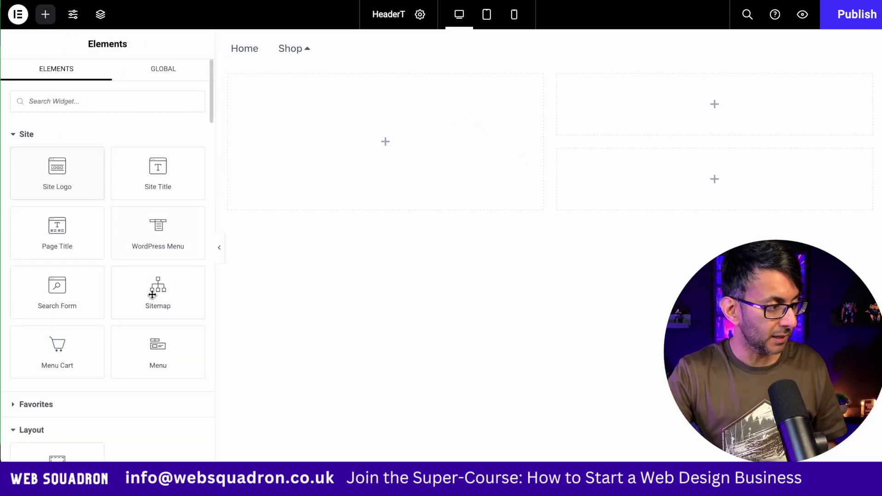
- Place the 'We DON'T Sort Out Your Server Issues' image in the dropdown's left column
left_click(79, 103)
type("l")
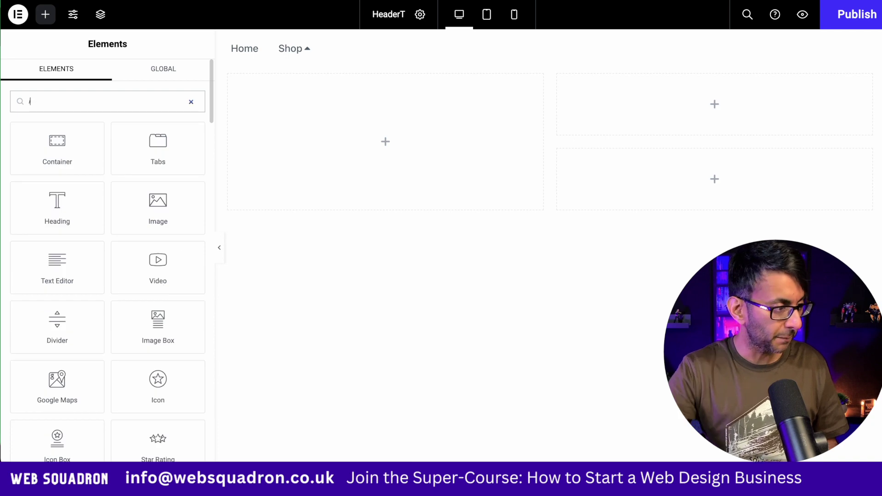
left_click_drag(160, 223, 327, 168)
left_click(87, 174)
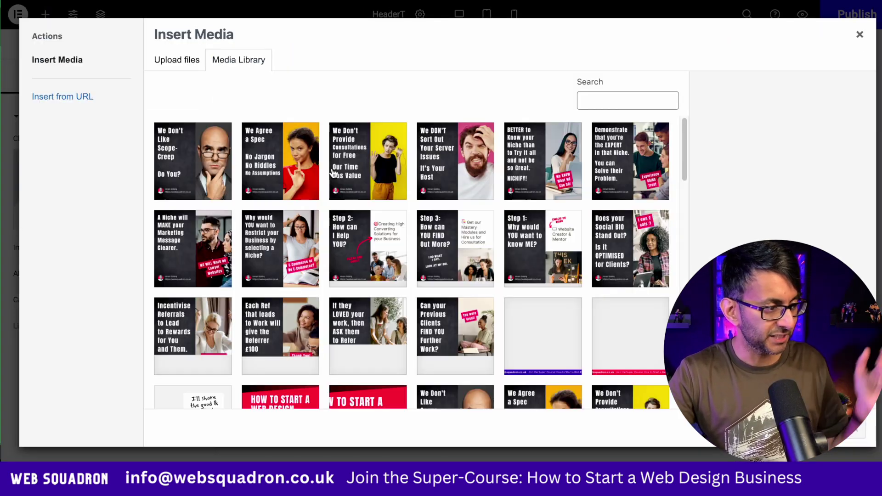
left_click(442, 171)
left_click(855, 437)
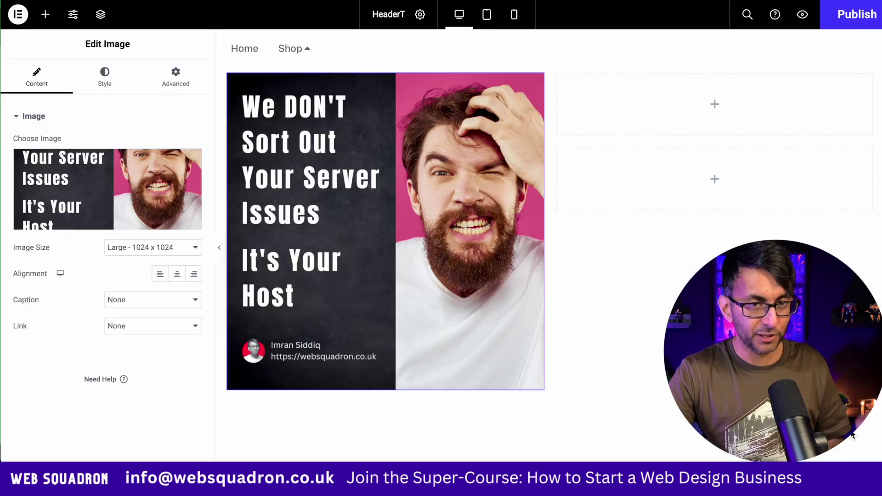
- Add a text editor block to the top-right box and an icon list below it
left_click(45, 15)
scroll(86, 335, "down", 5)
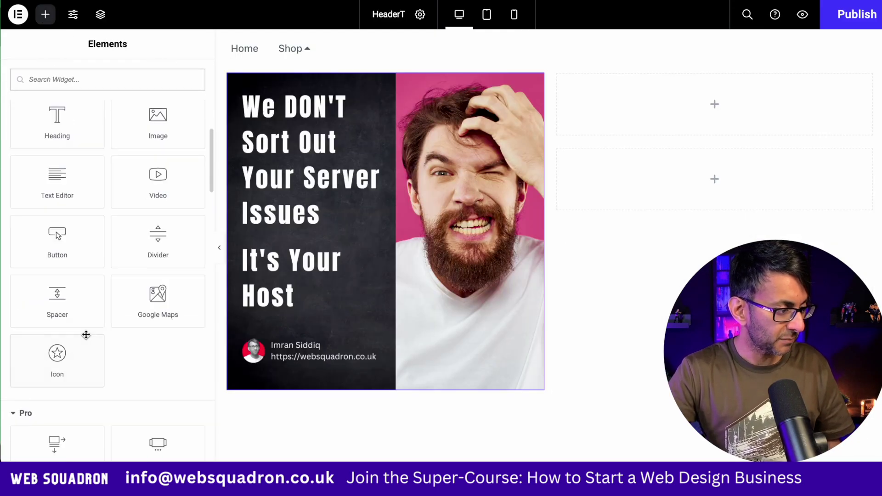
left_click_drag(53, 191, 694, 102)
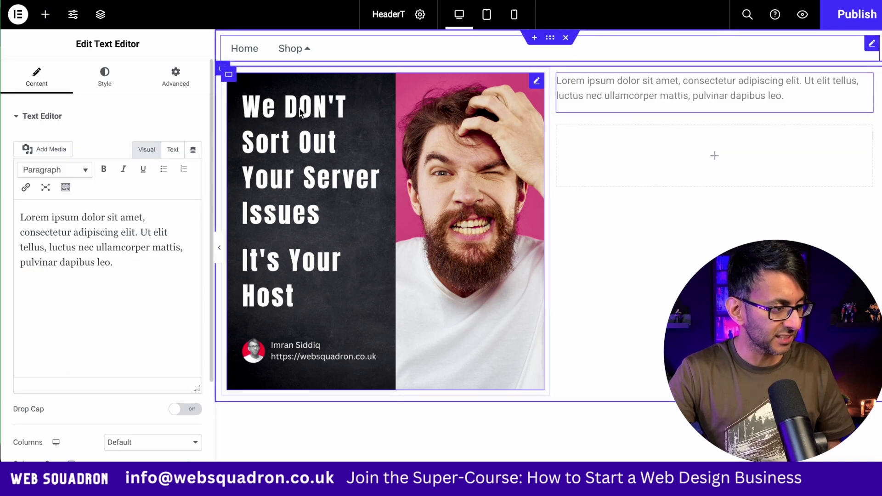
left_click(45, 15)
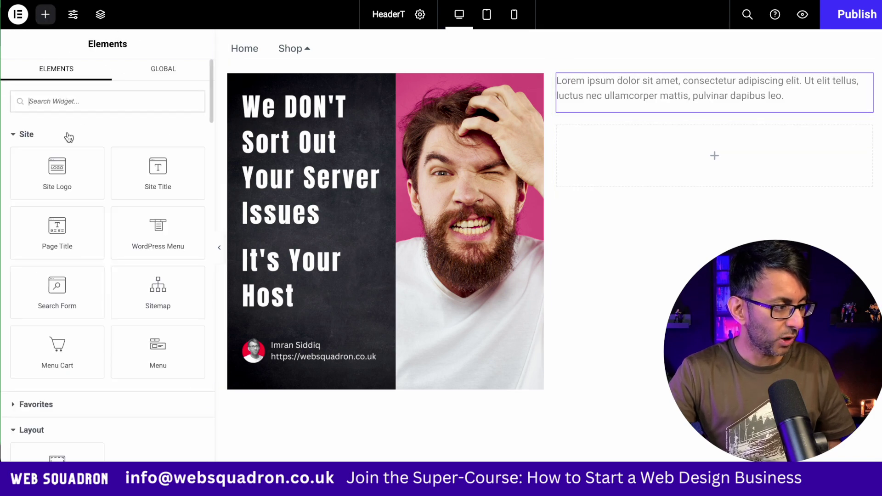
left_click(67, 97)
type("id")
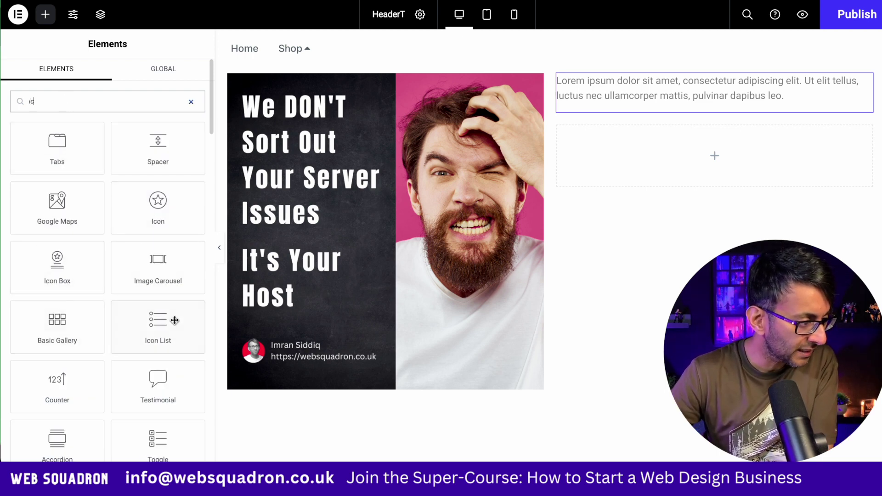
left_click_drag(174, 321, 725, 166)
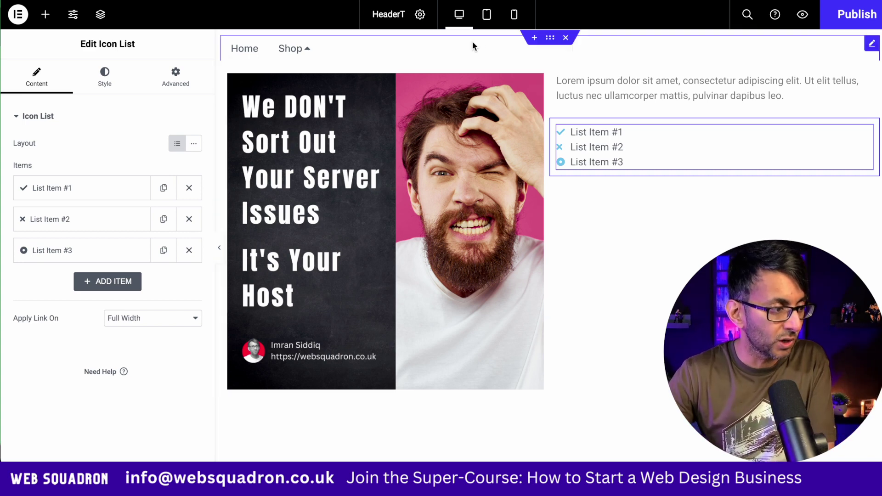
- Keep the Shop dropdown opening on Hover, set its animation to Fade in, and publish the header
left_click(292, 48)
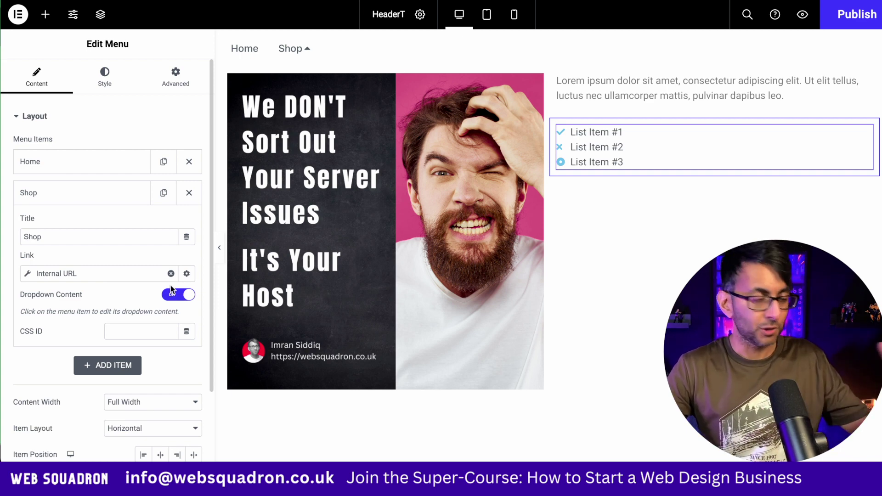
scroll(111, 316, "down", 5)
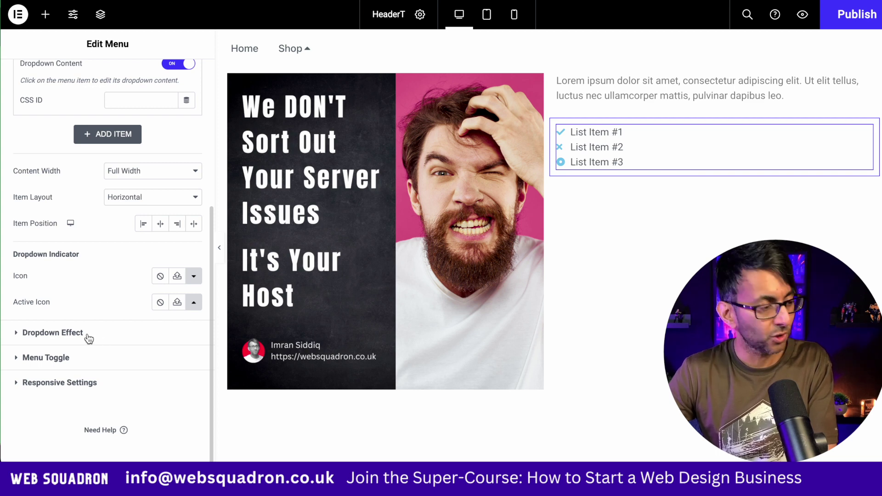
left_click(53, 332)
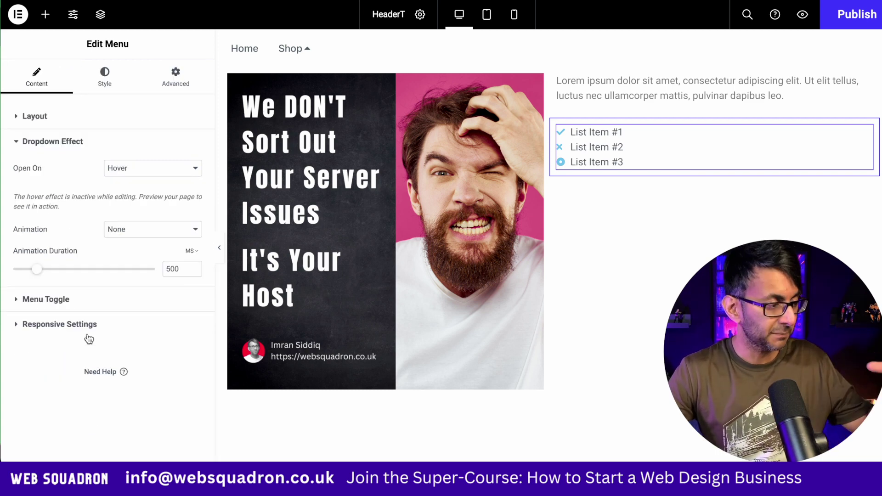
left_click(163, 169)
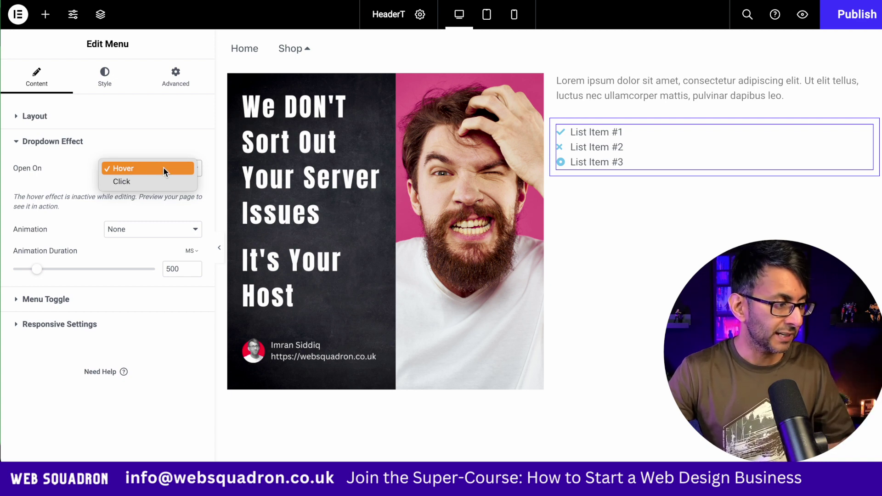
left_click(163, 169)
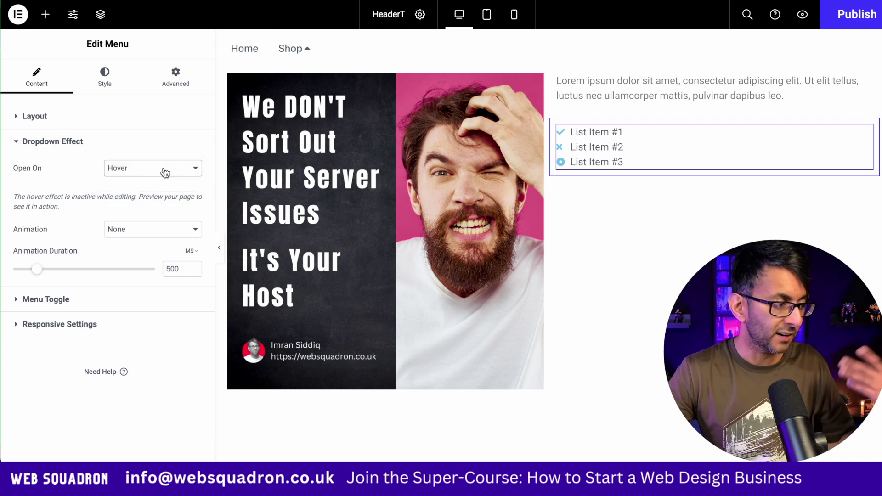
left_click(153, 230)
left_click(154, 247)
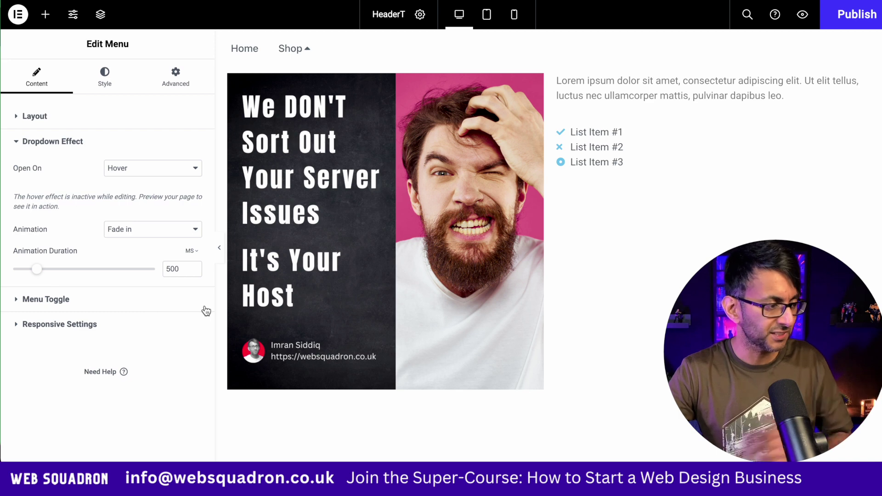
left_click(861, 16)
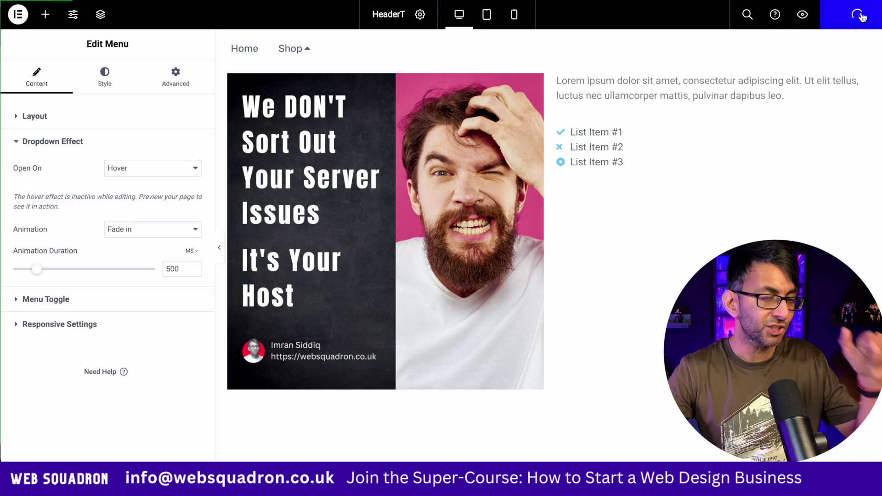
- Open the live preview and check that the Shop mega menu drops down
left_click(799, 21)
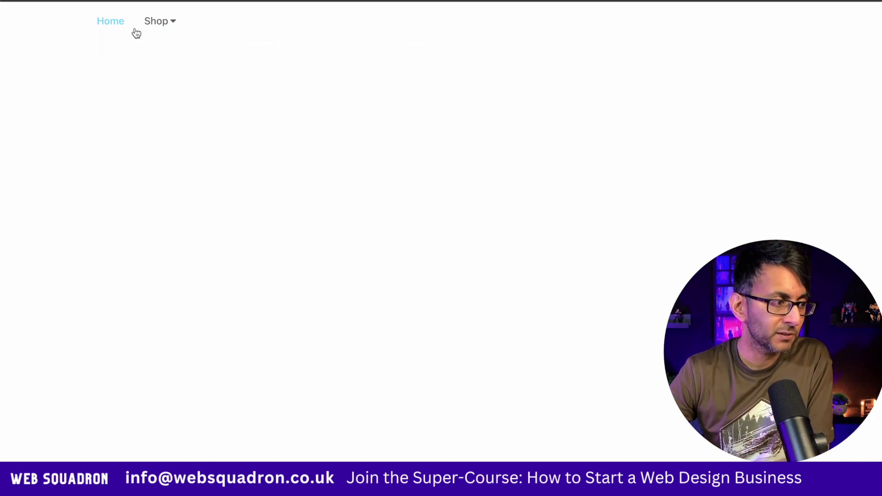
mouse_move(159, 23)
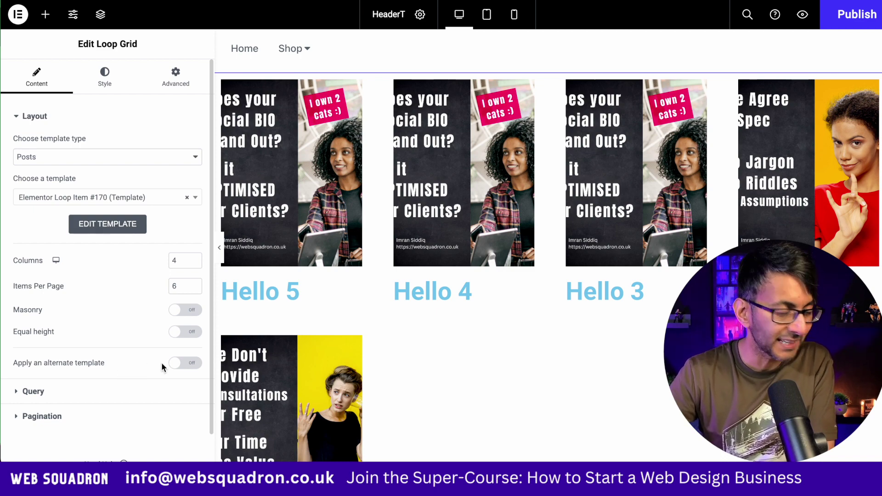
- Turn on Apply an alternate template for the loop grid and expand its Alternate Template entry
left_click(186, 365)
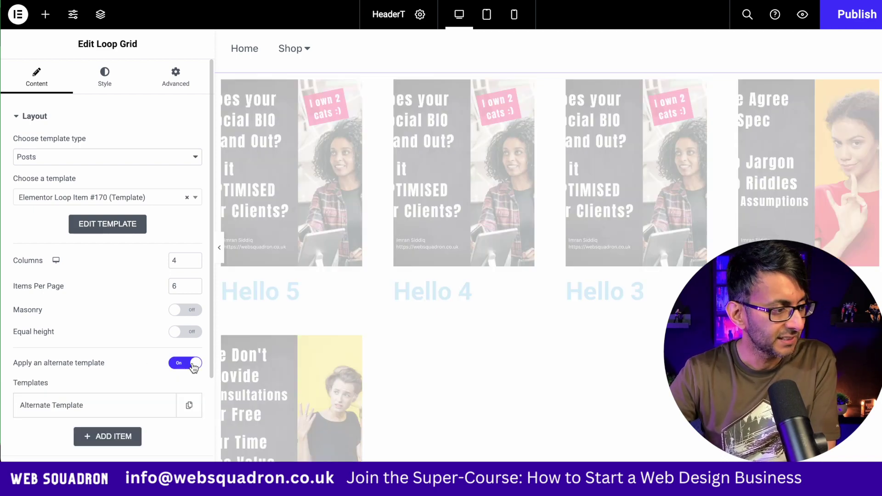
scroll(103, 406, "down", 2)
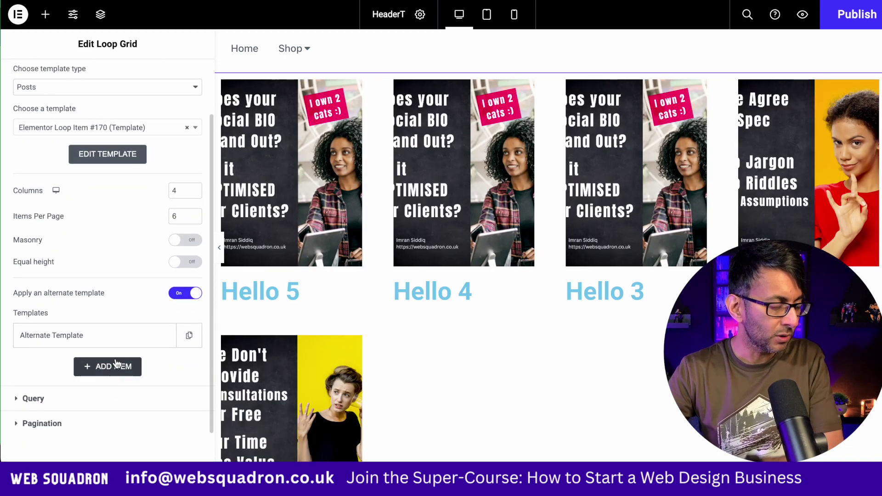
left_click(116, 341)
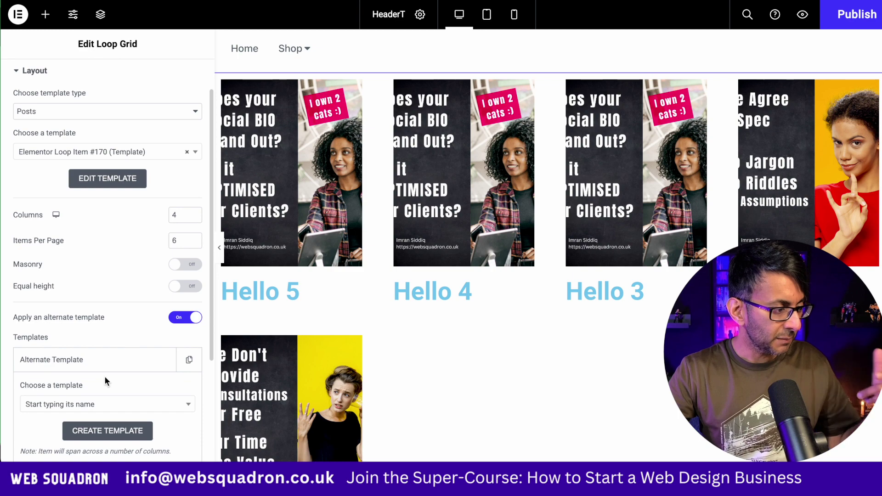
- Start a new alternate template, save, and add a 300 px high Featured Image with Object Fit Cover
left_click(121, 412)
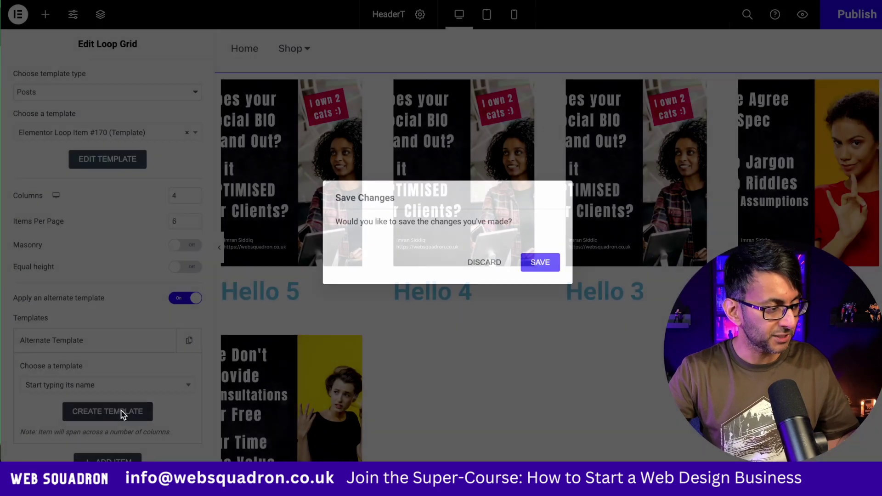
left_click(536, 268)
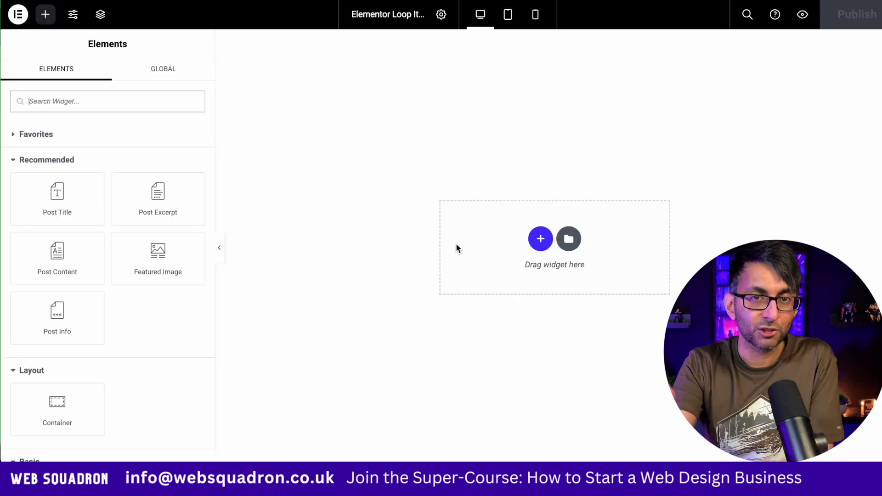
left_click_drag(139, 249, 504, 239)
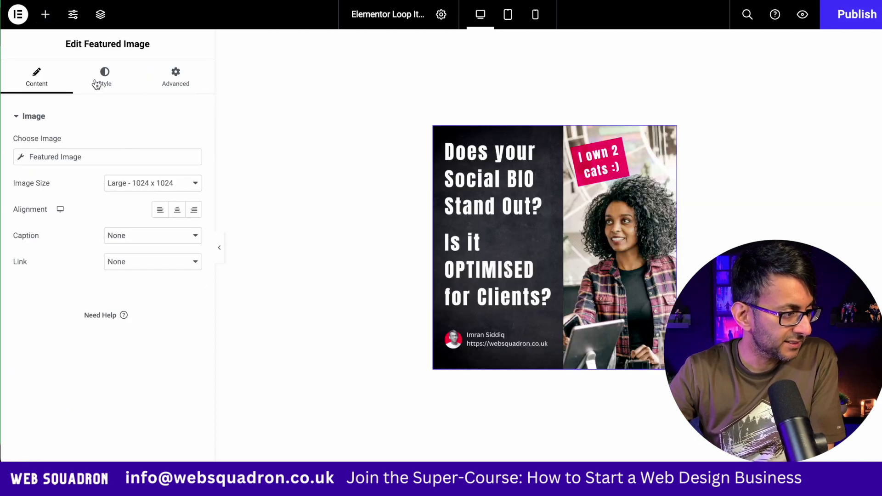
left_click(106, 82)
left_click(169, 236)
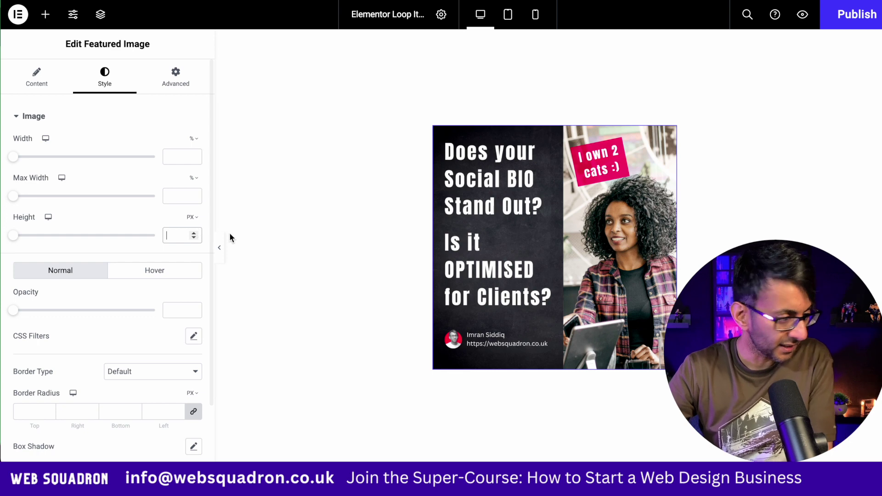
type("300")
left_click(170, 269)
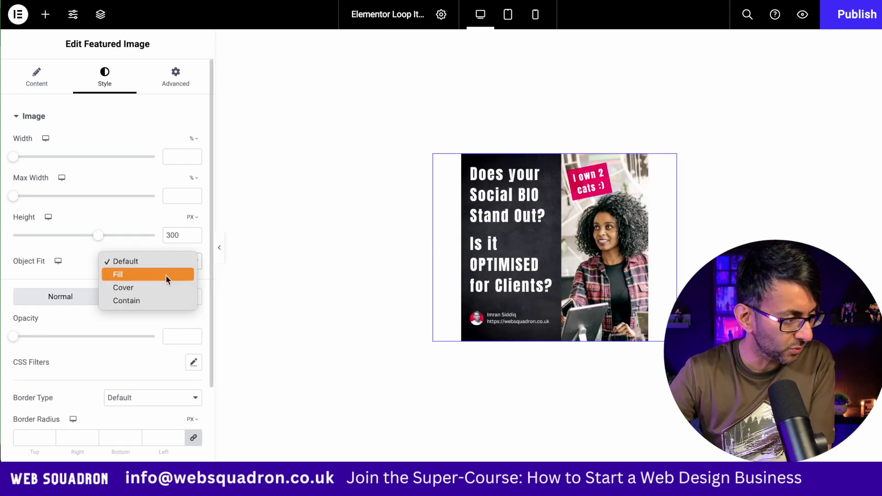
left_click(163, 287)
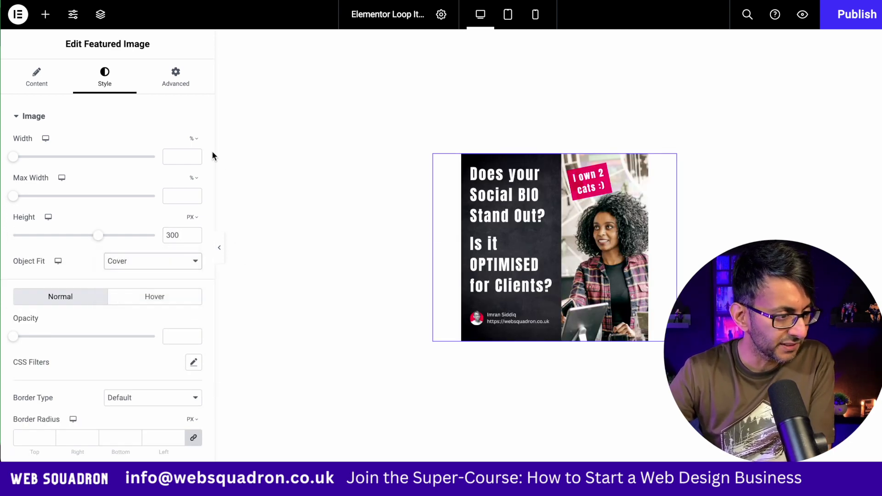
- Add a Post Title above the image and publish the loop item template
left_click(45, 14)
left_click_drag(60, 209, 607, 159)
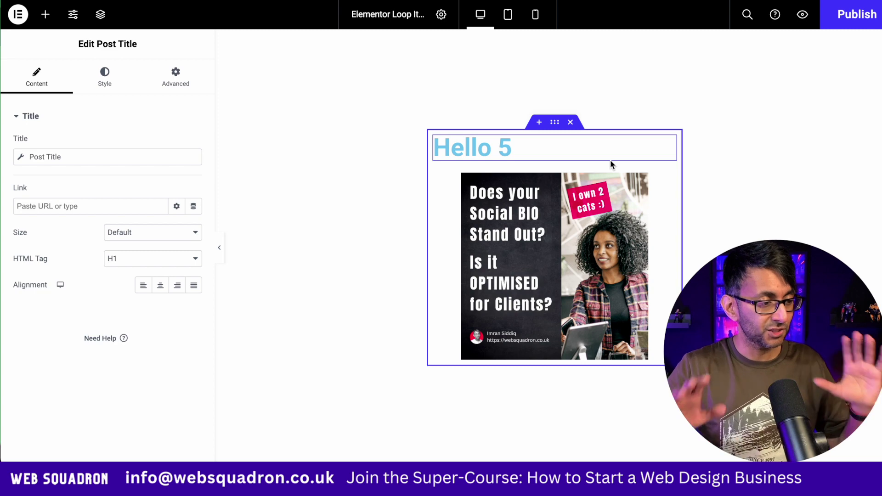
mouse_move(651, 139)
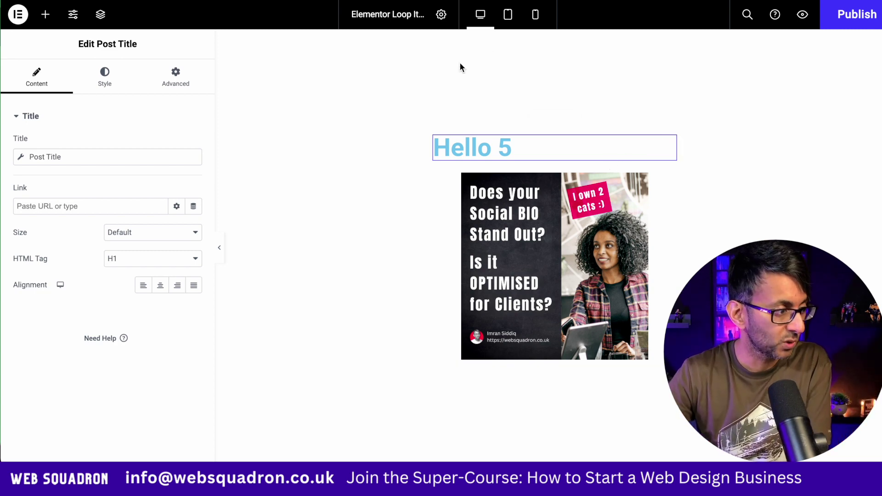
left_click(851, 31)
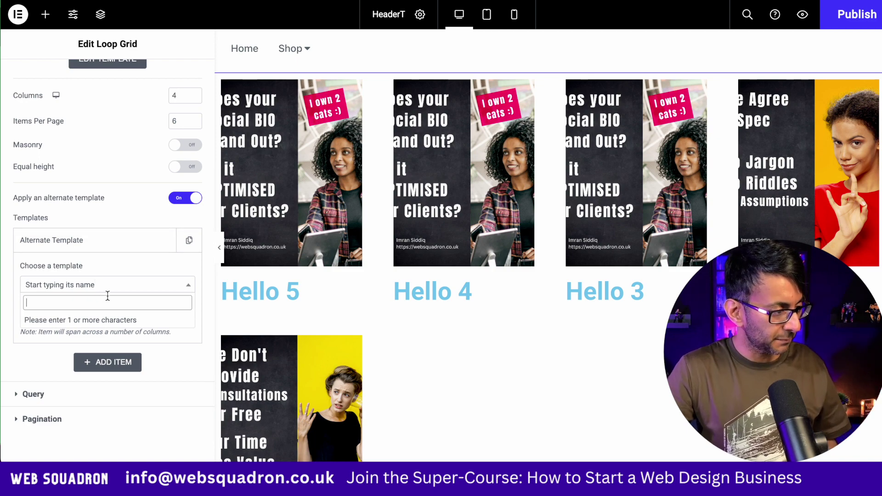
- Choose Loop Item #206 as the alternate template at grid position 2, with Apply Once off
type("206")
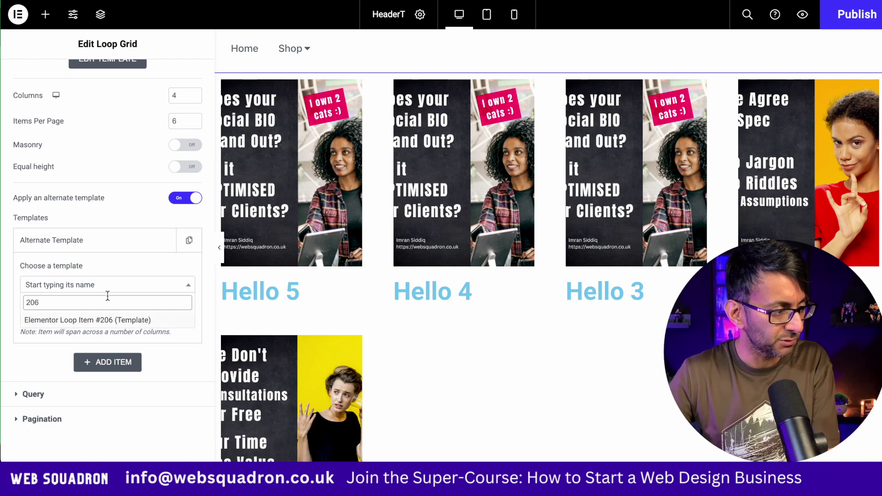
left_click(109, 320)
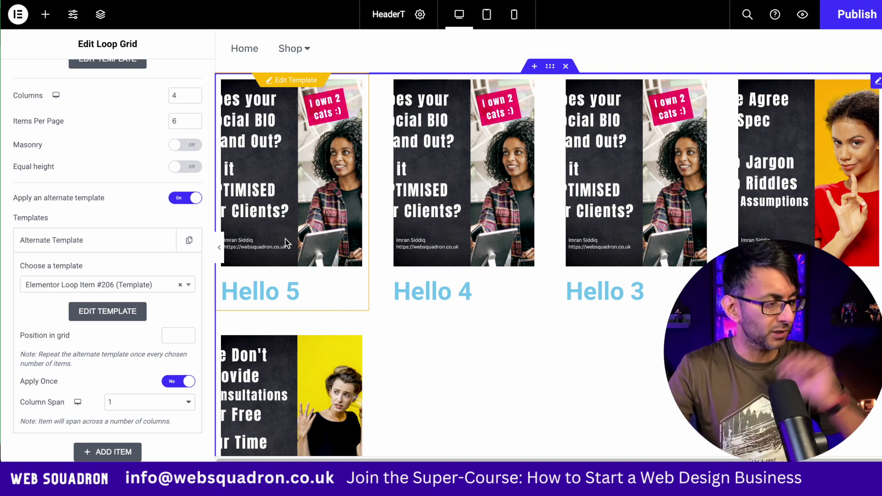
scroll(140, 399, "down", 3)
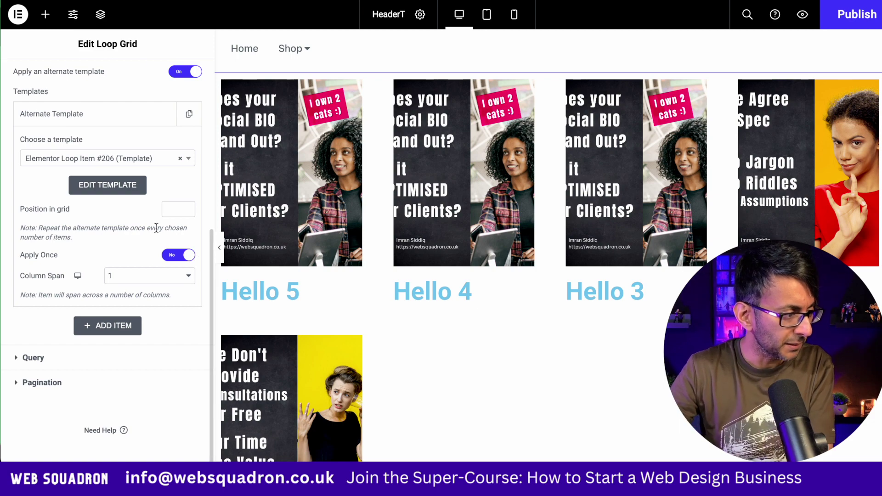
scroll(158, 321, "up", 4)
scroll(158, 321, "down", 4)
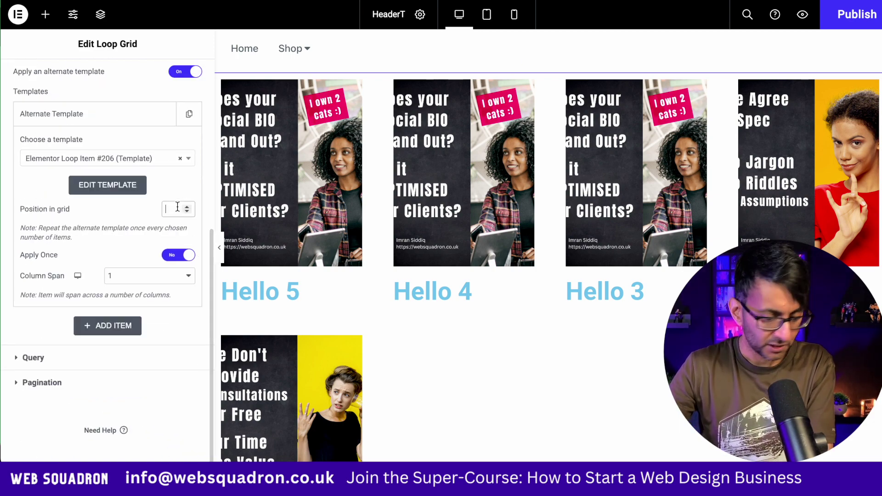
type("1")
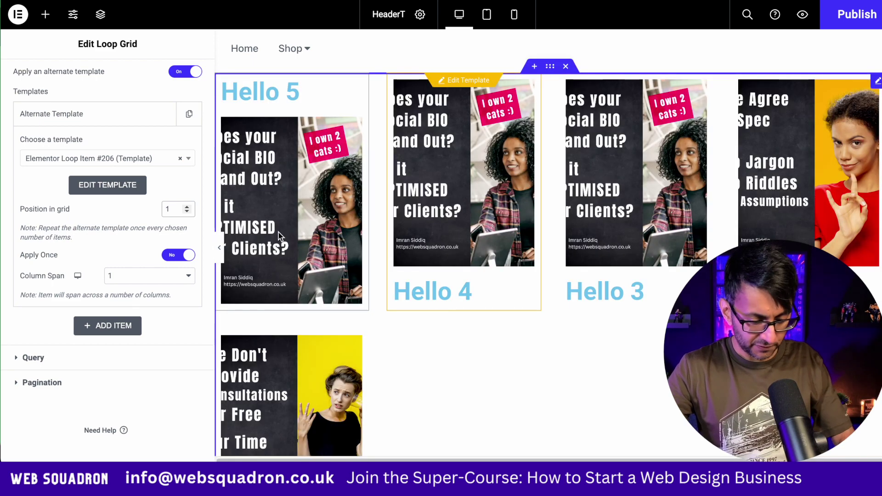
key("BackSpace")
type("2")
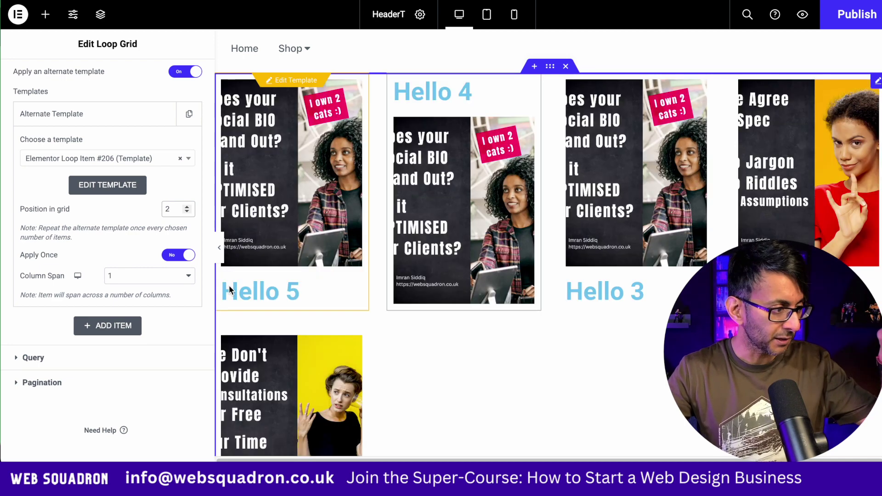
left_click(176, 256)
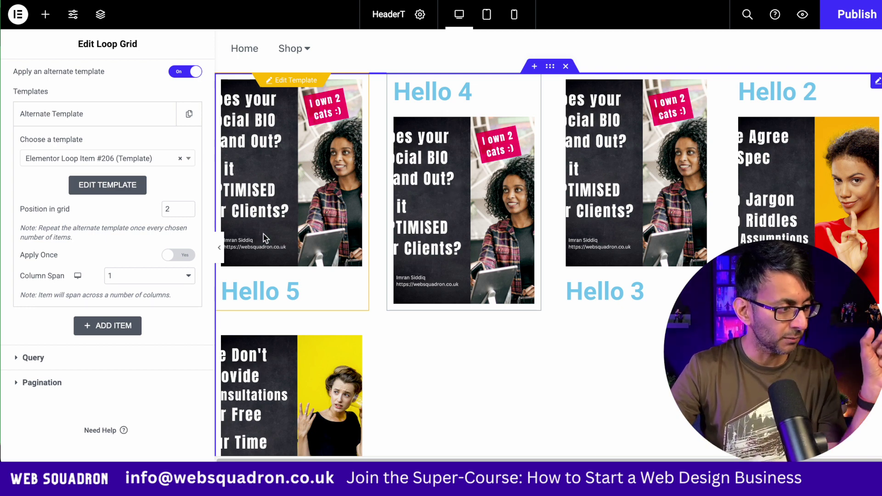
- Set the alternate Loop Item #206 Column Span to 2 and collapse the panel to check the grid
left_click(185, 281)
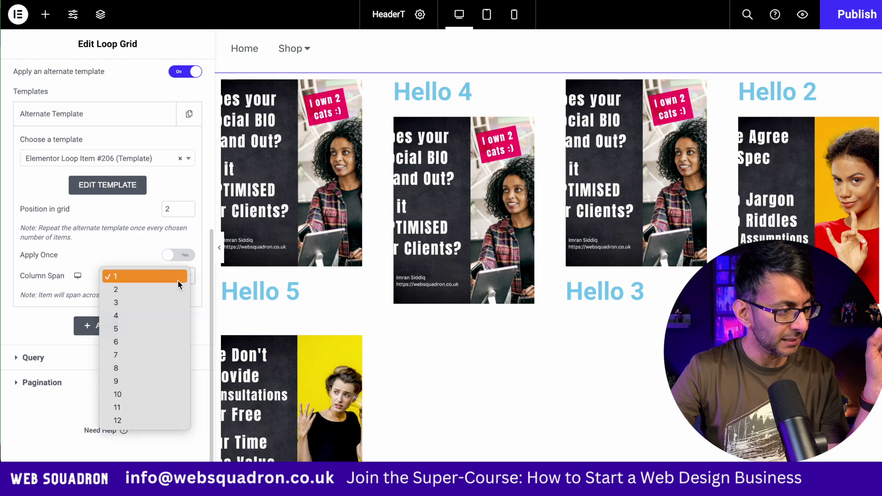
left_click(155, 290)
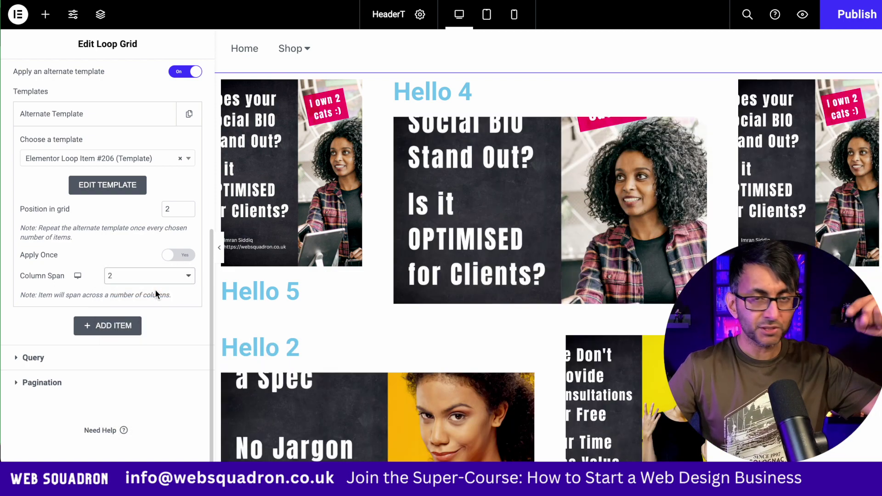
left_click(219, 257)
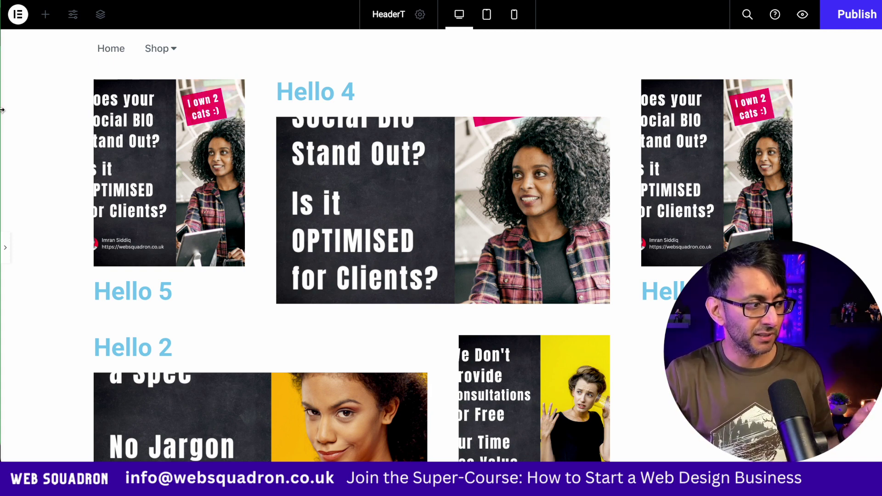
left_click(6, 260)
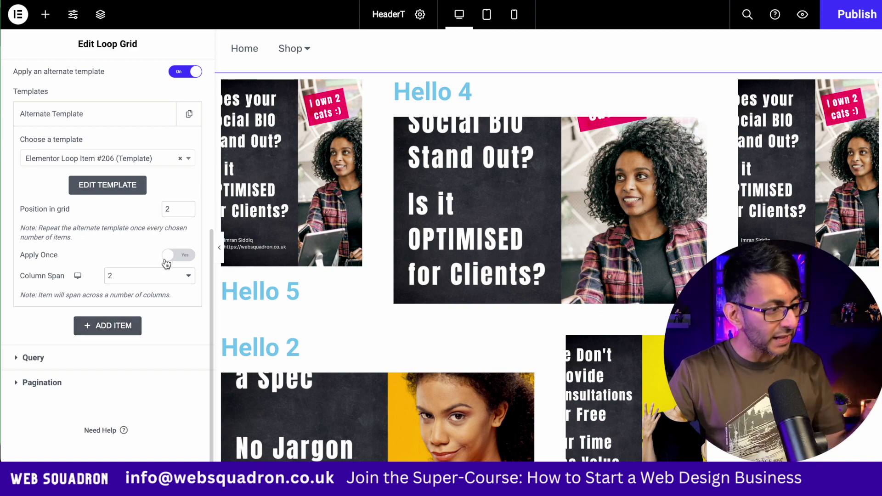
- Add a second Alternate Template entry and start creating a template for it
left_click(132, 327)
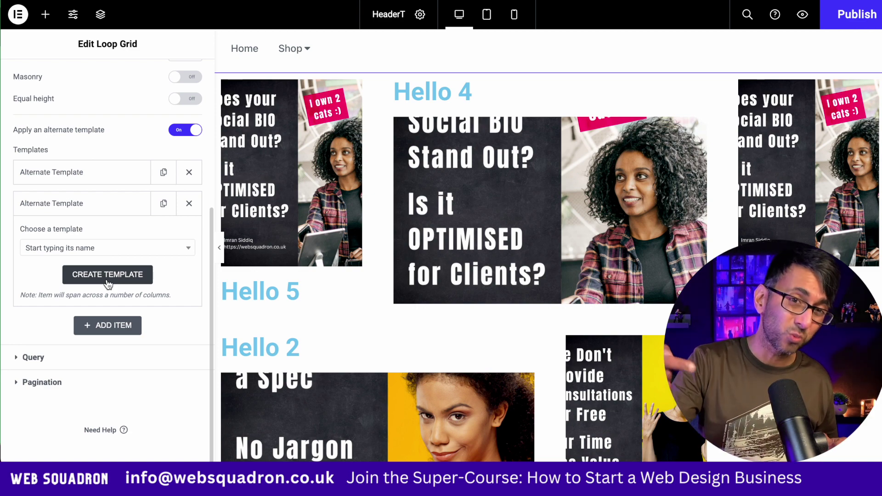
left_click(107, 275)
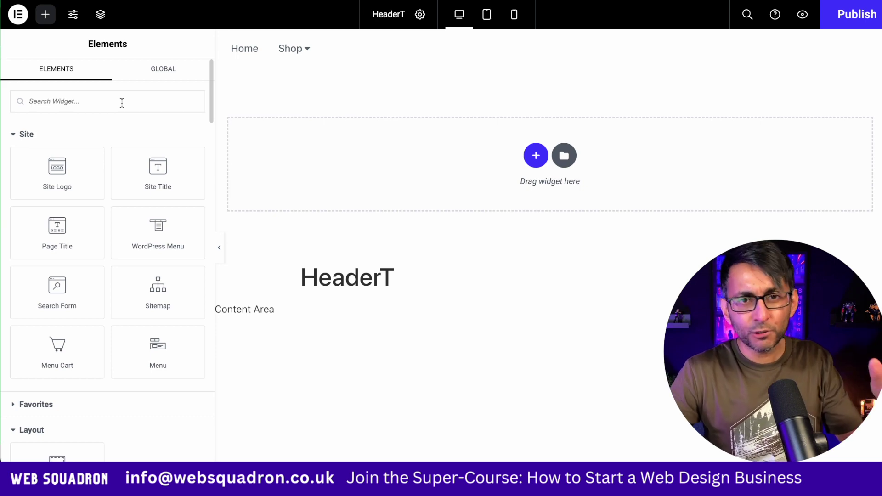
- Drop a Loop Grid into the empty section, save, start its item template, then search 'cart'
type("loo")
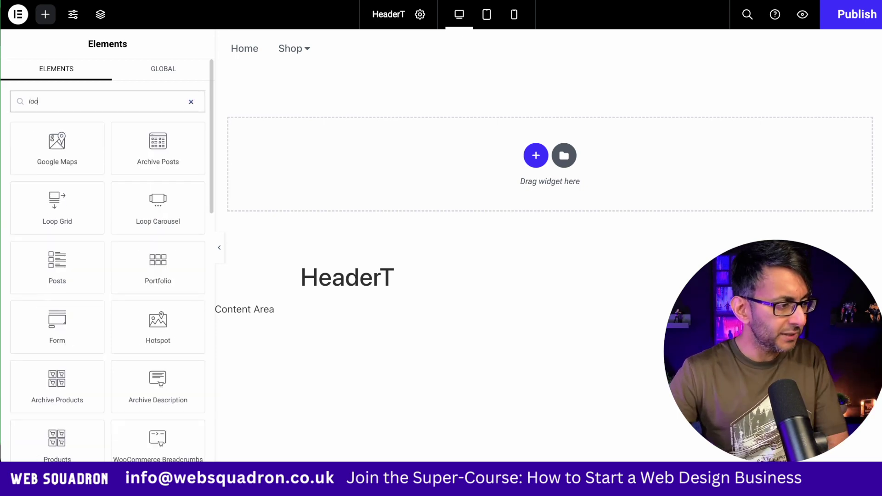
left_click_drag(94, 195, 424, 166)
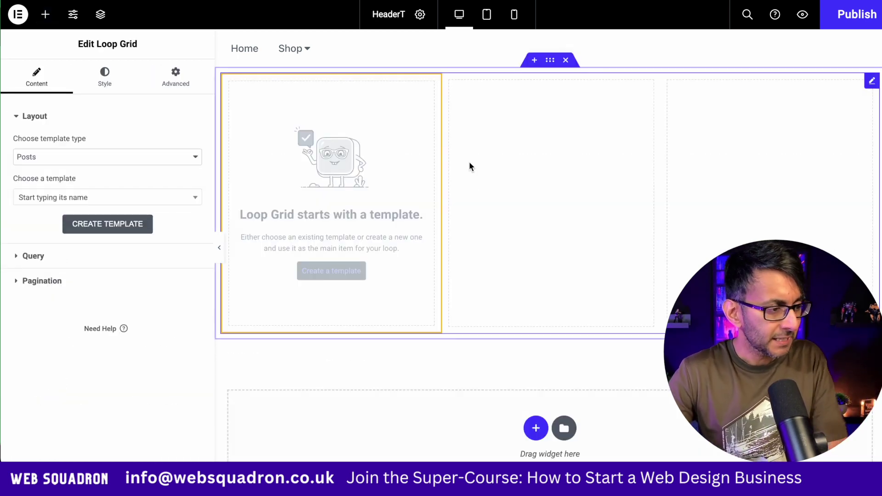
left_click(333, 273)
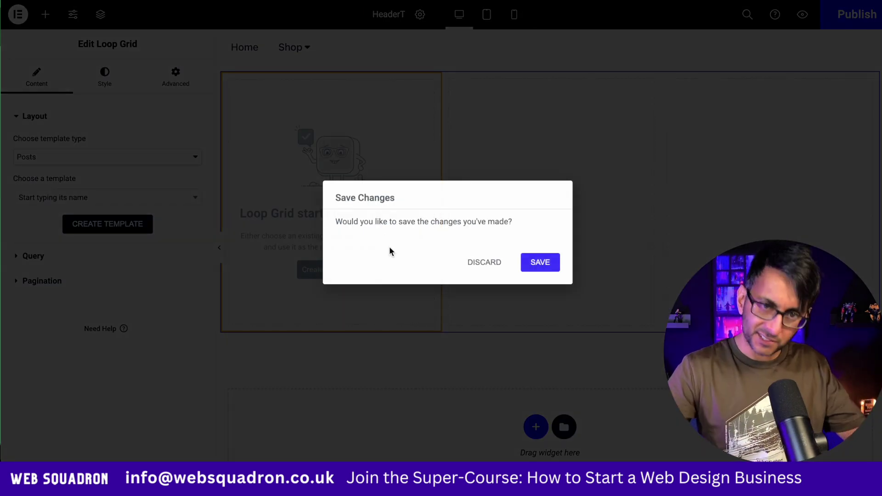
left_click(555, 262)
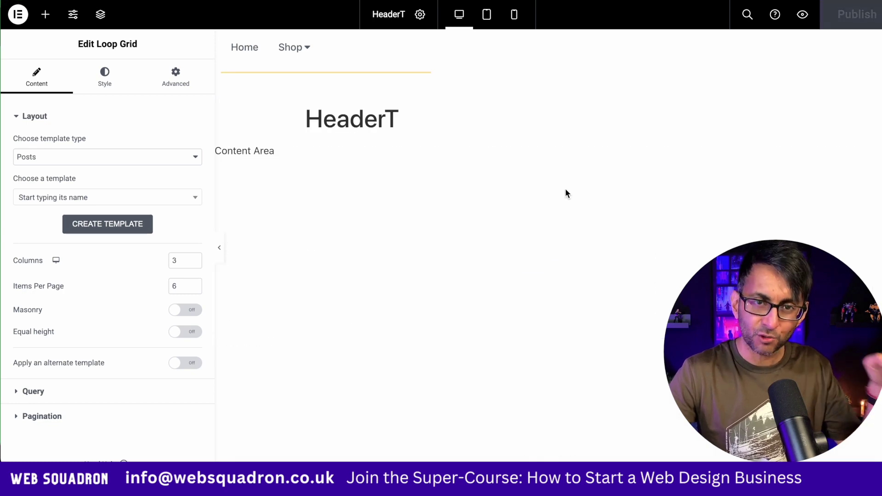
left_click(338, 106)
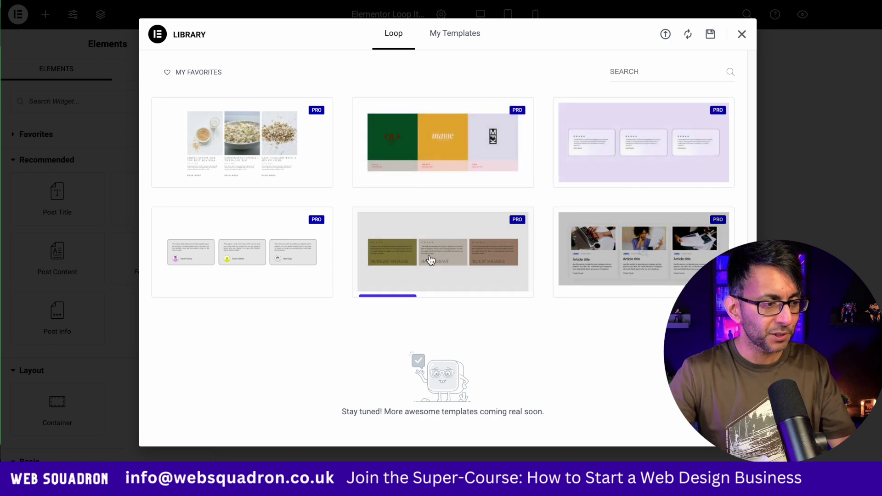
mouse_move(317, 256)
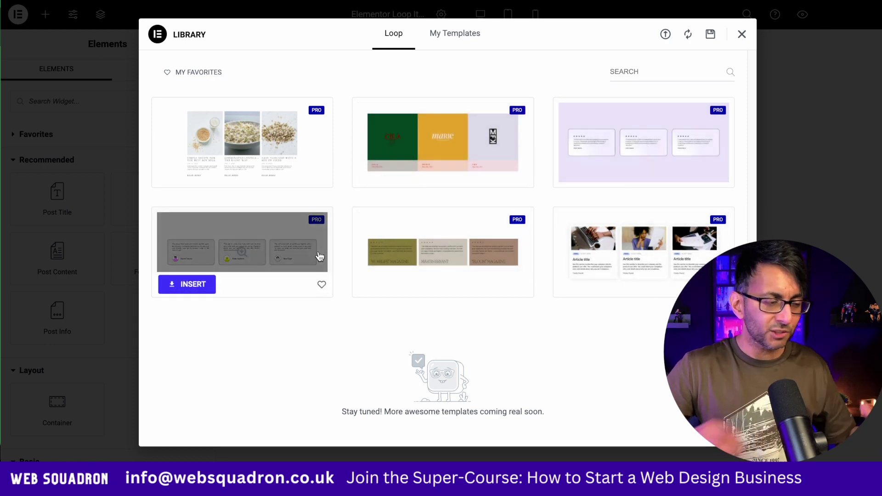
mouse_move(264, 158)
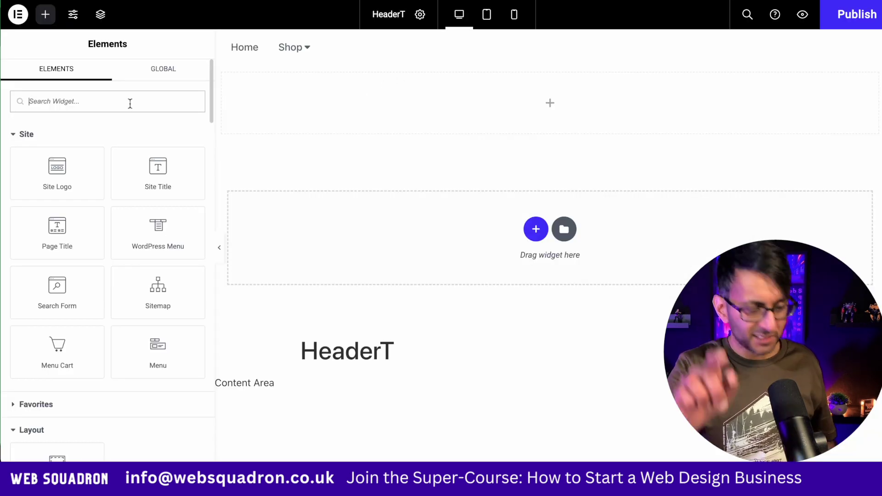
type("cart")
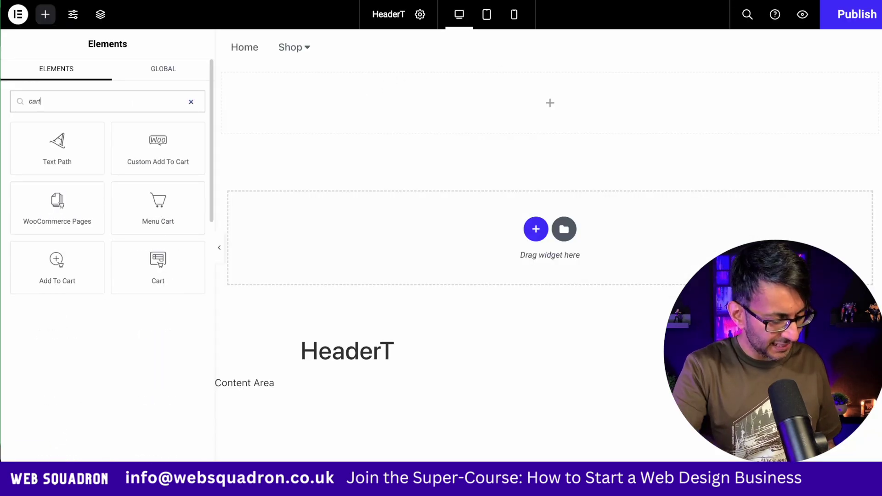
left_click_drag(146, 211, 380, 120)
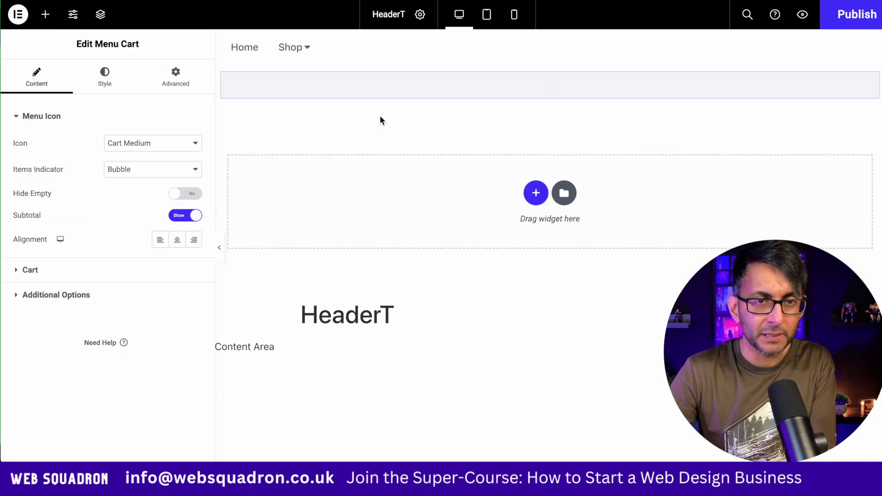
left_click(155, 145)
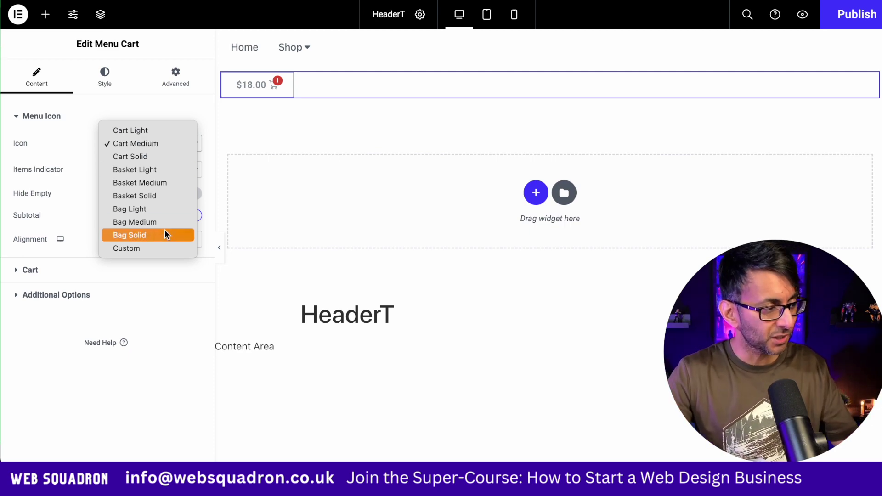
left_click(169, 249)
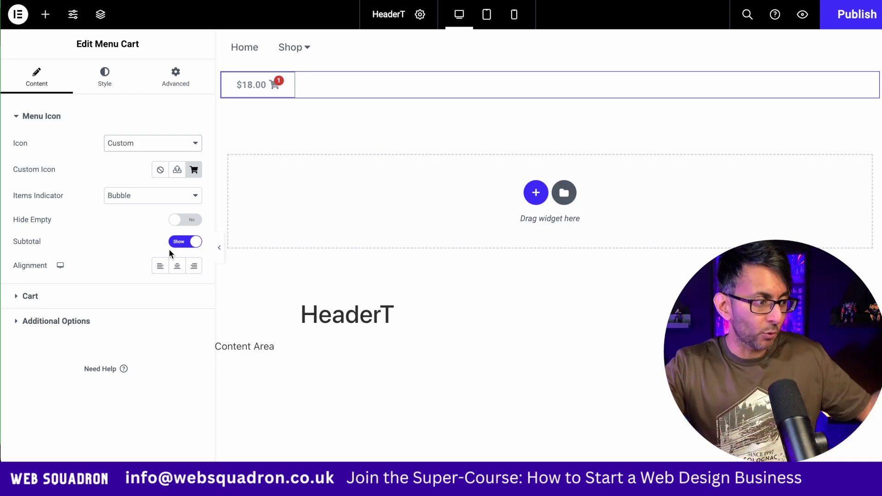
key("Delete")
left_click_drag(175, 204, 345, 115)
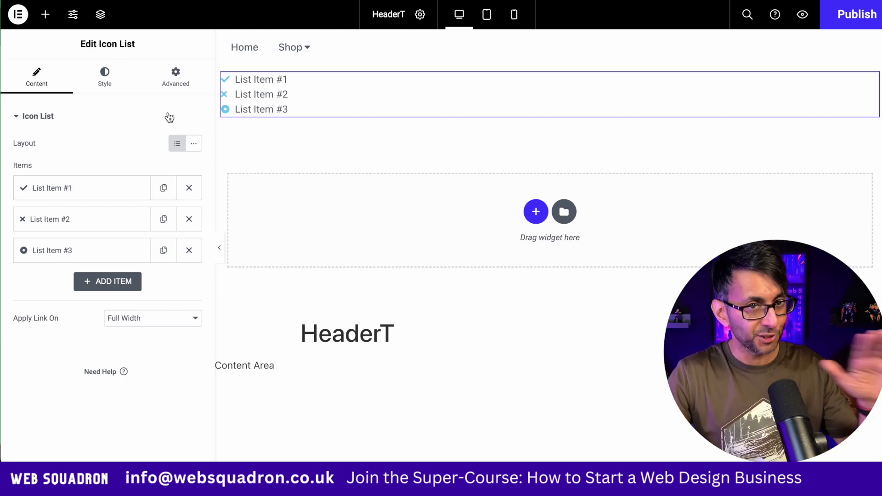
- Bottom-align the icon list's icons and adjust their vertical position to -5 px
left_click(102, 82)
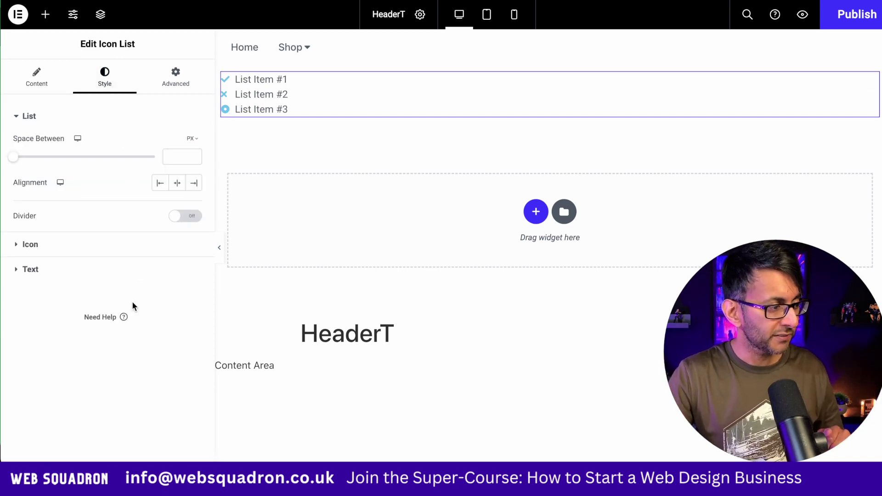
left_click(82, 243)
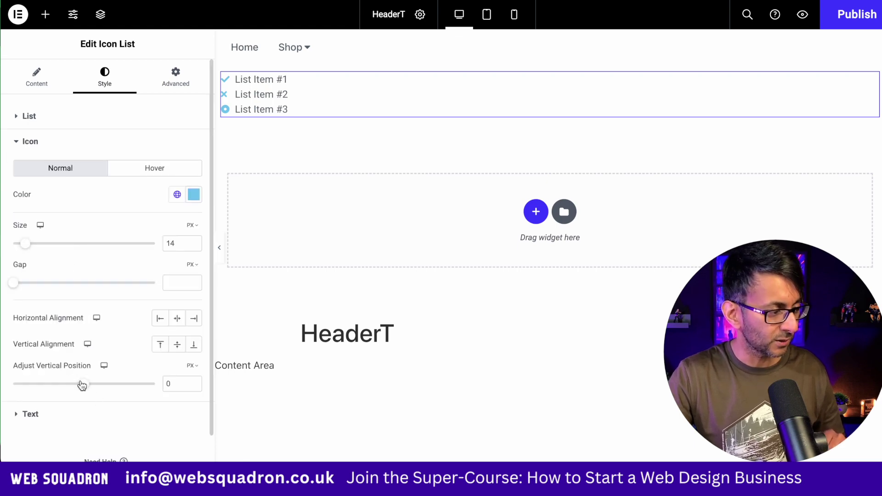
left_click_drag(82, 385, 102, 385)
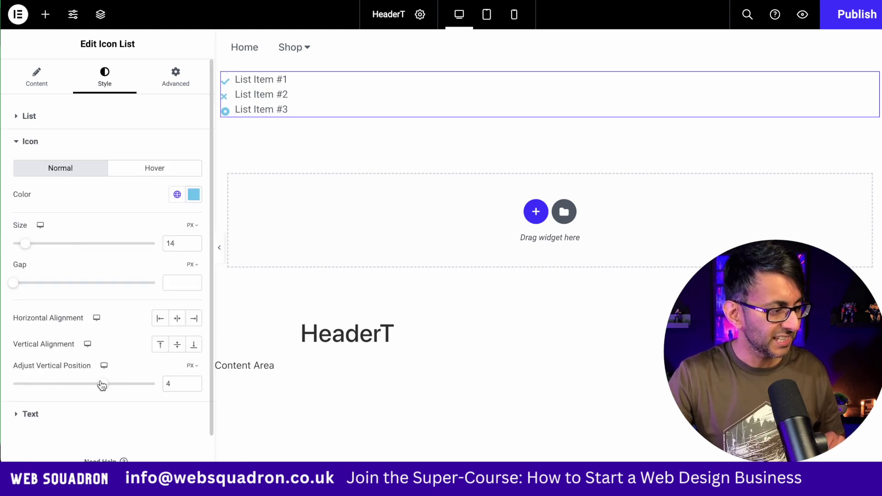
left_click(160, 345)
left_click(177, 345)
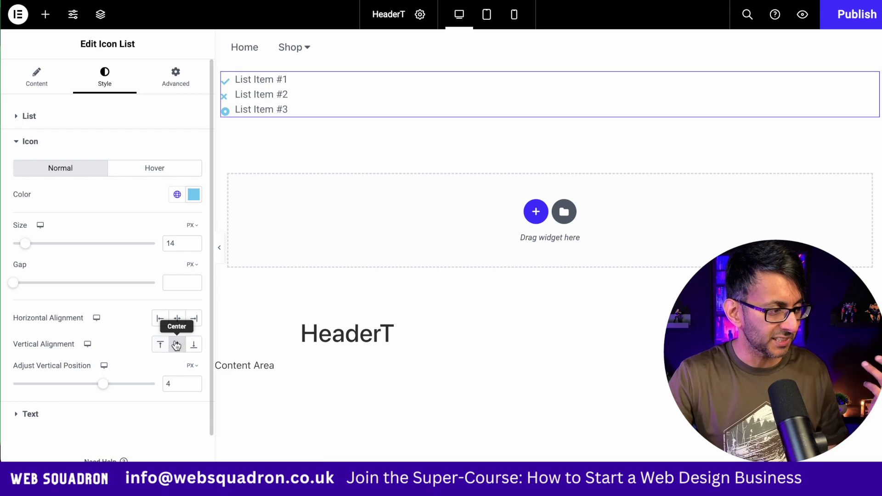
left_click(194, 344)
left_click_drag(103, 384, 60, 391)
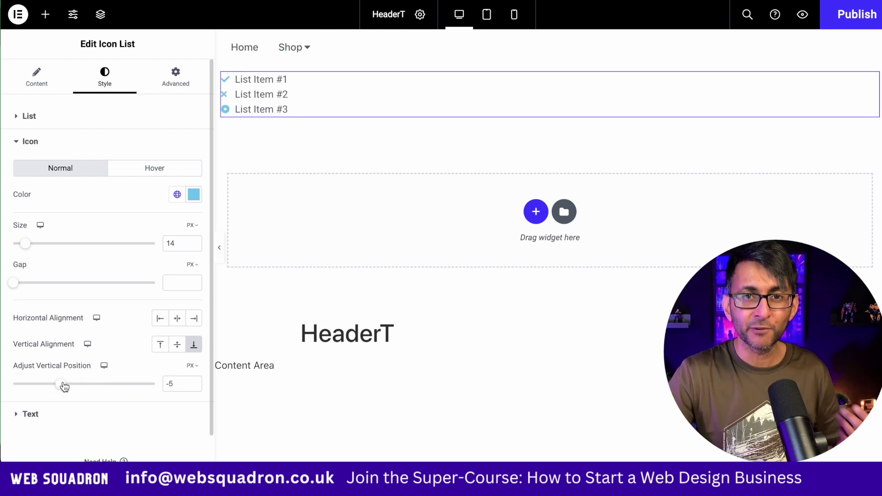
- Collapse the editor sidebar to preview the image, lorem text and icon list at full width
left_click(219, 248)
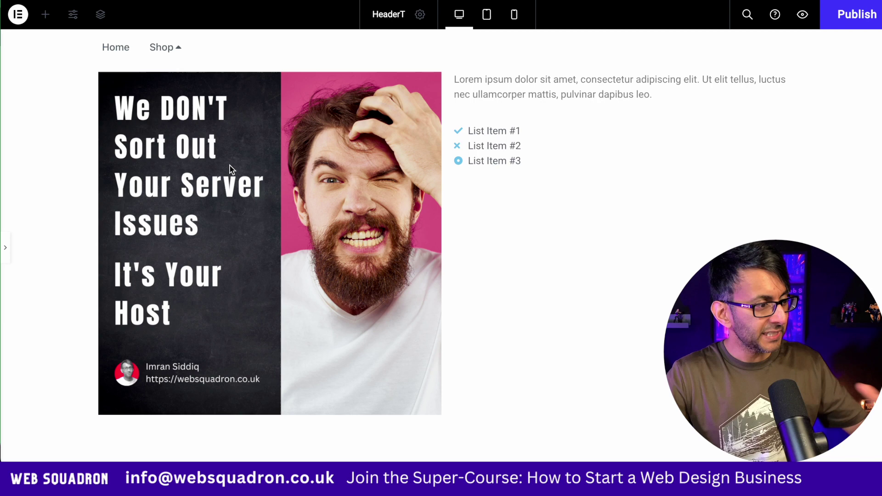